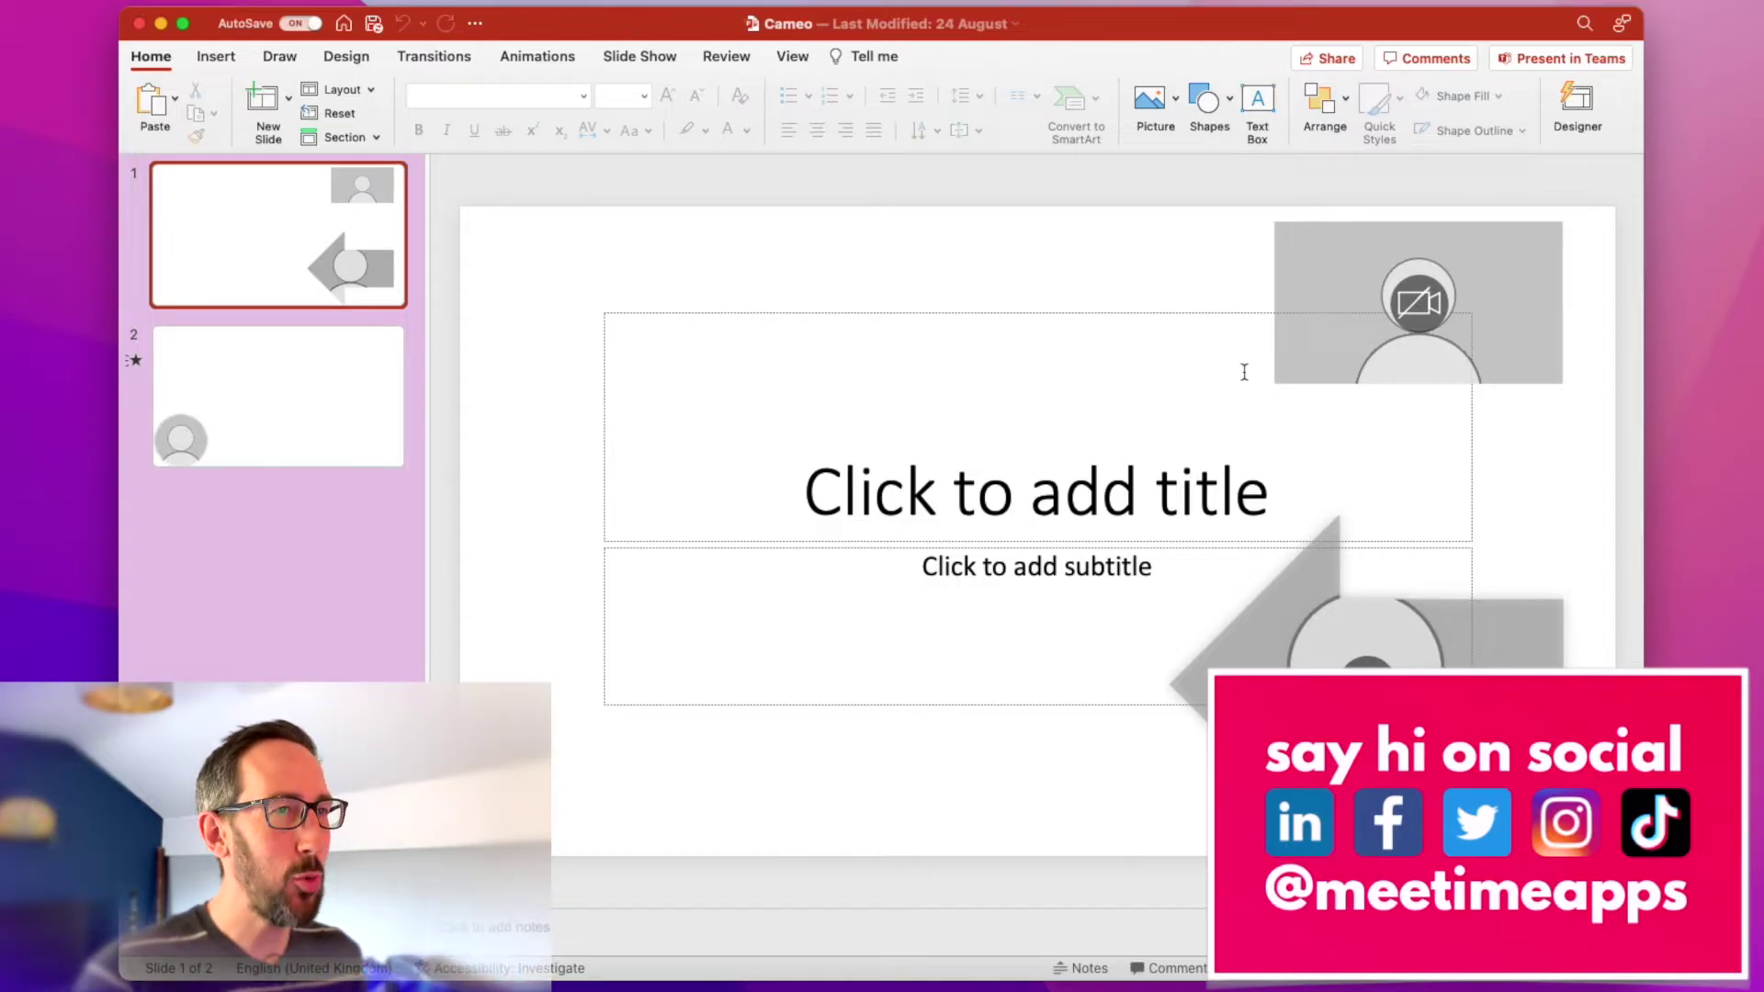
Insert a new Title and Content slide after slide 2 as slide 3
click(241, 570)
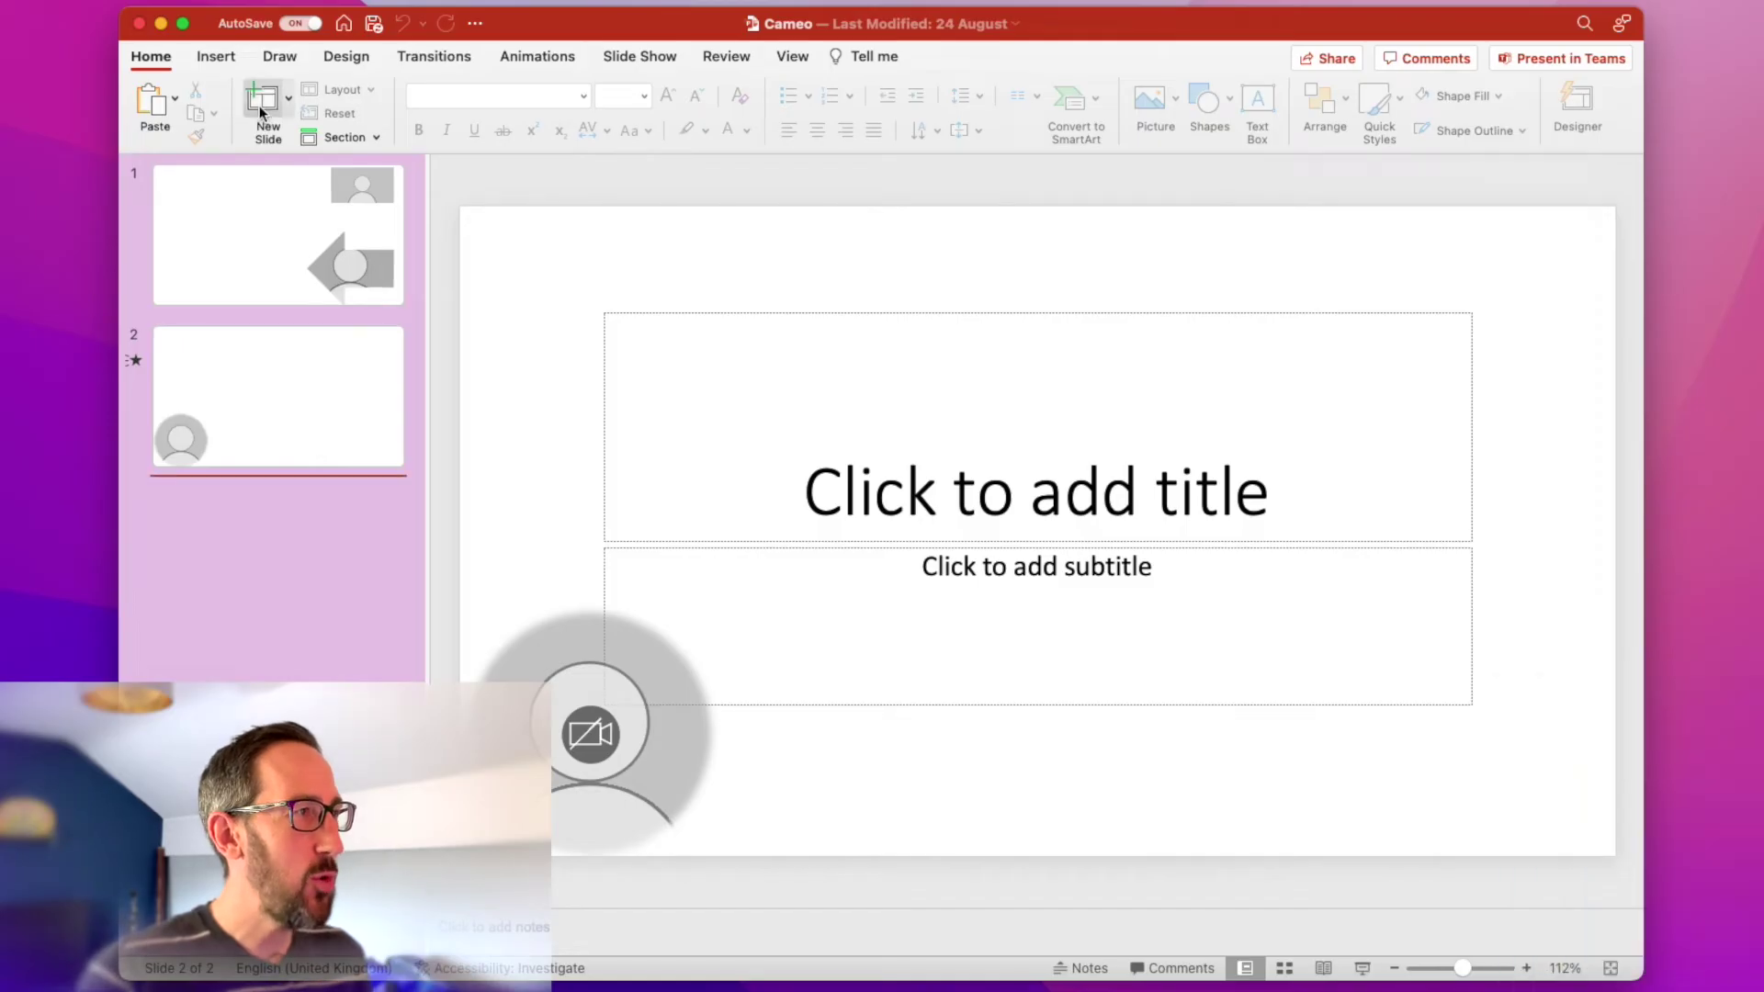
click(264, 102)
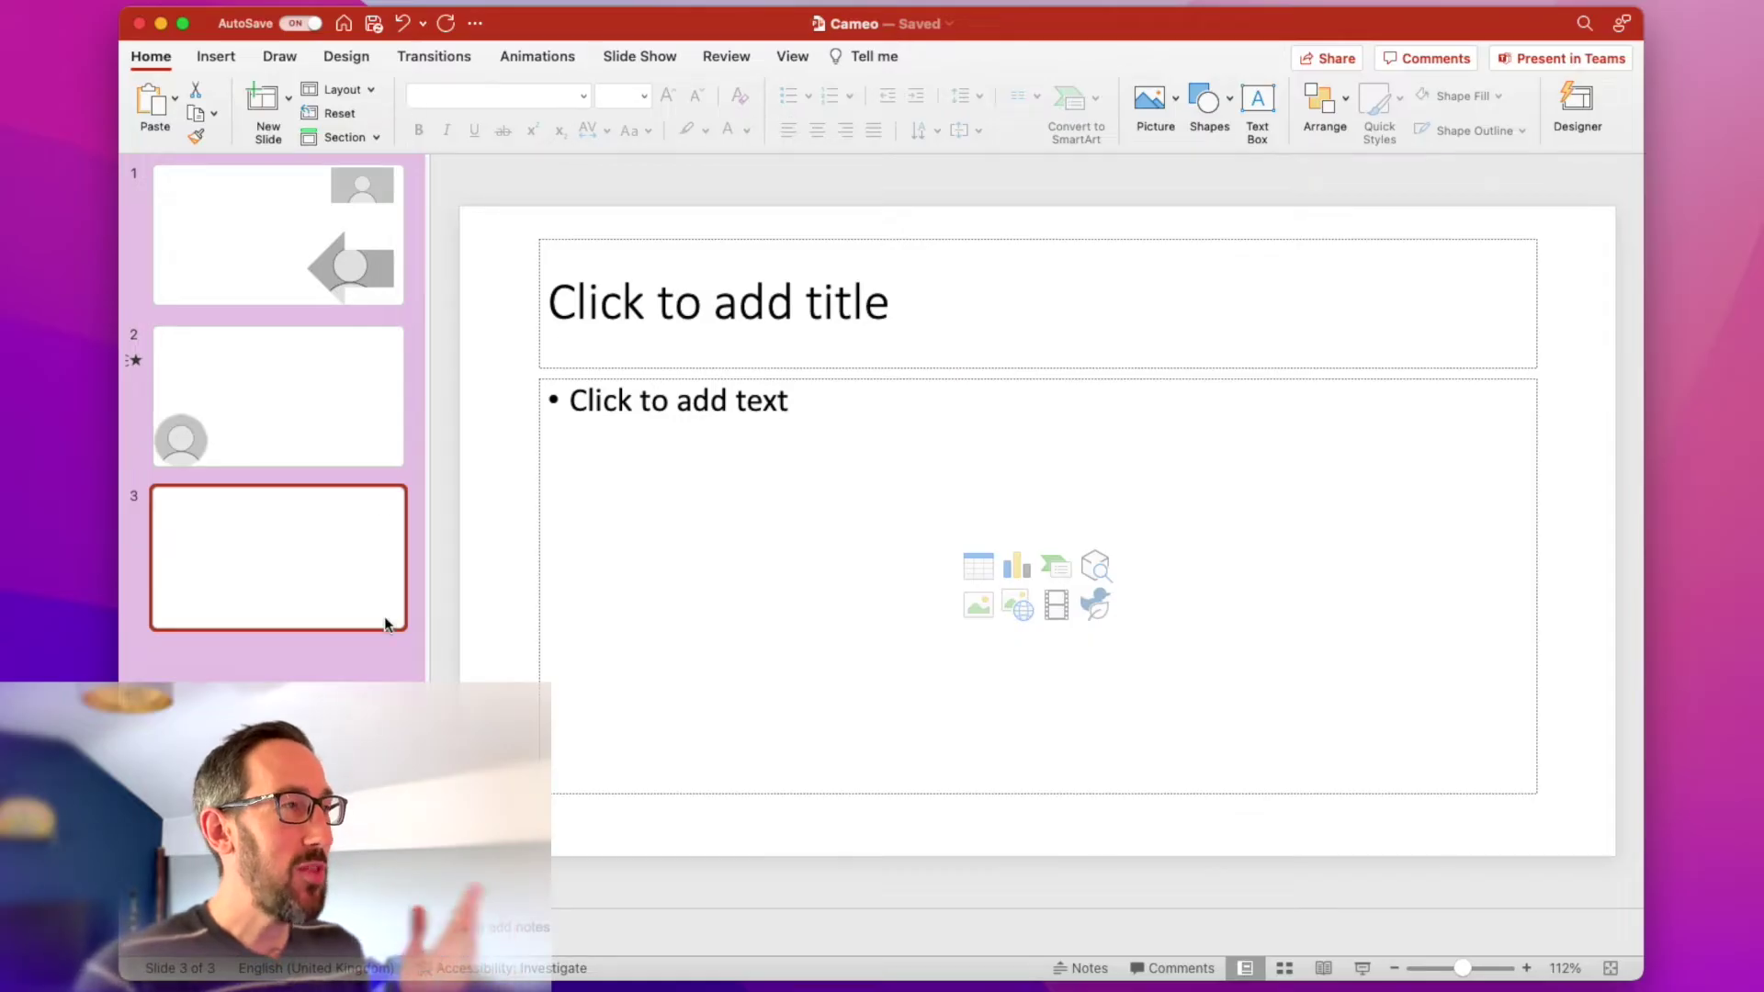
Insert a Cameo camera object on slide 3 and turn on its live webcam feed
click(218, 58)
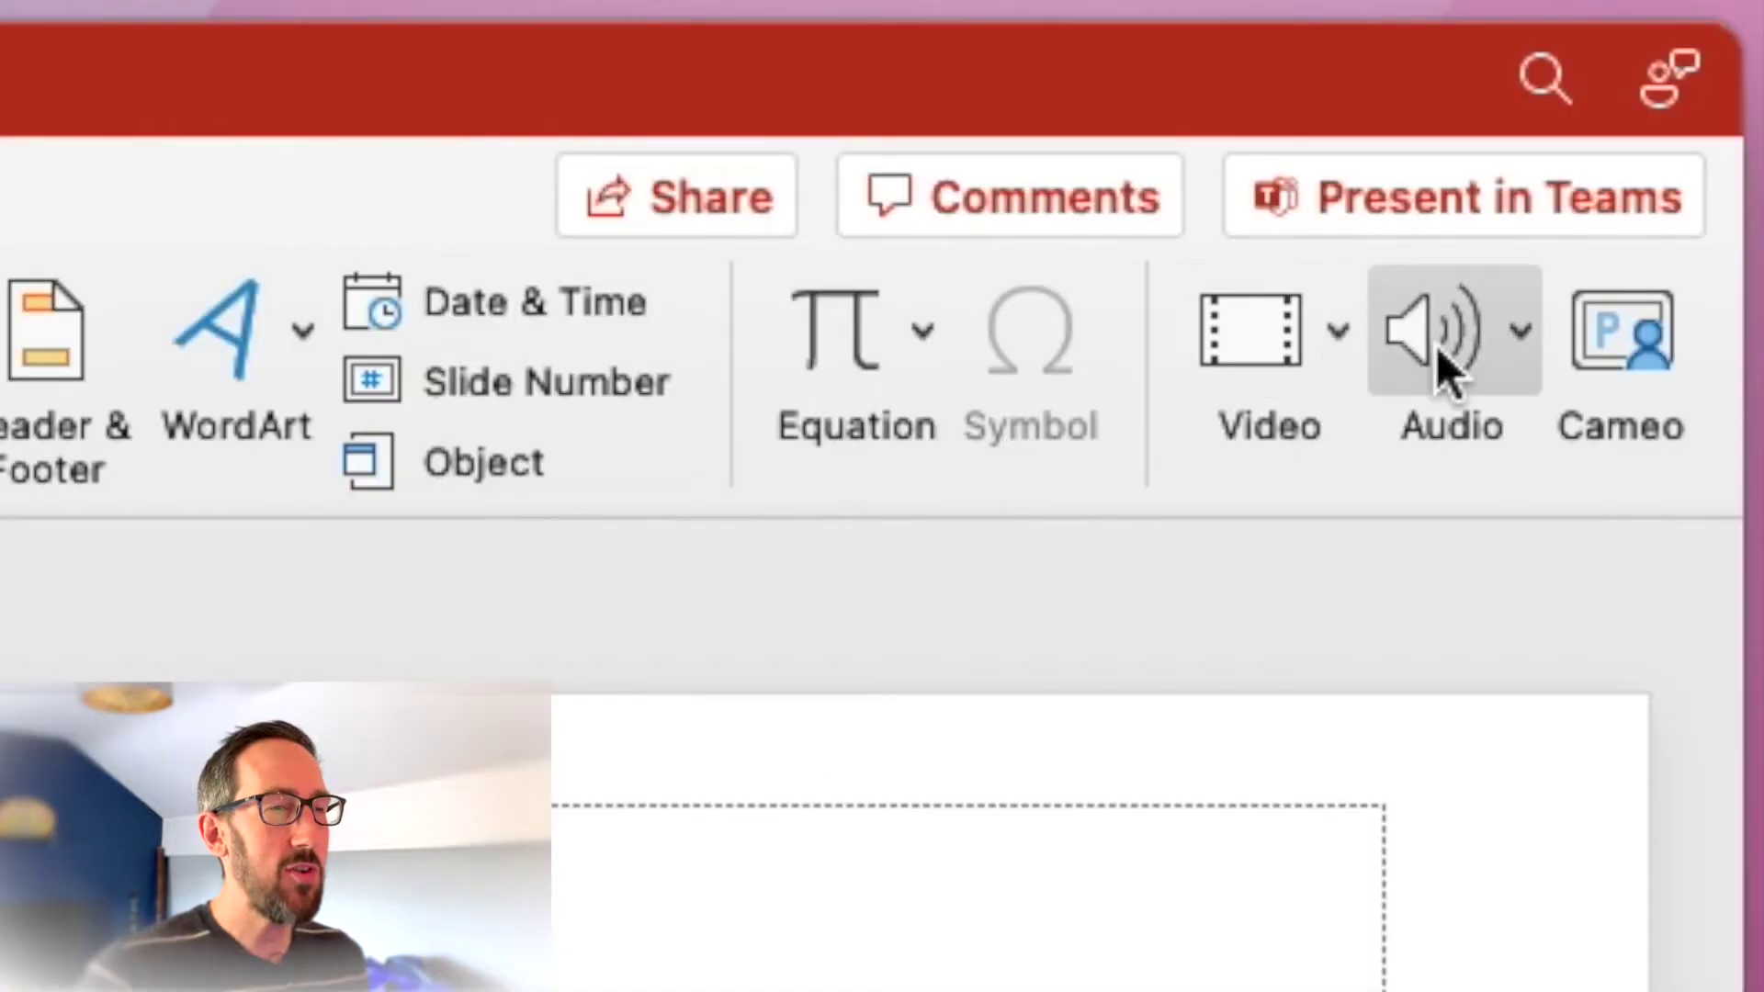
click(1622, 335)
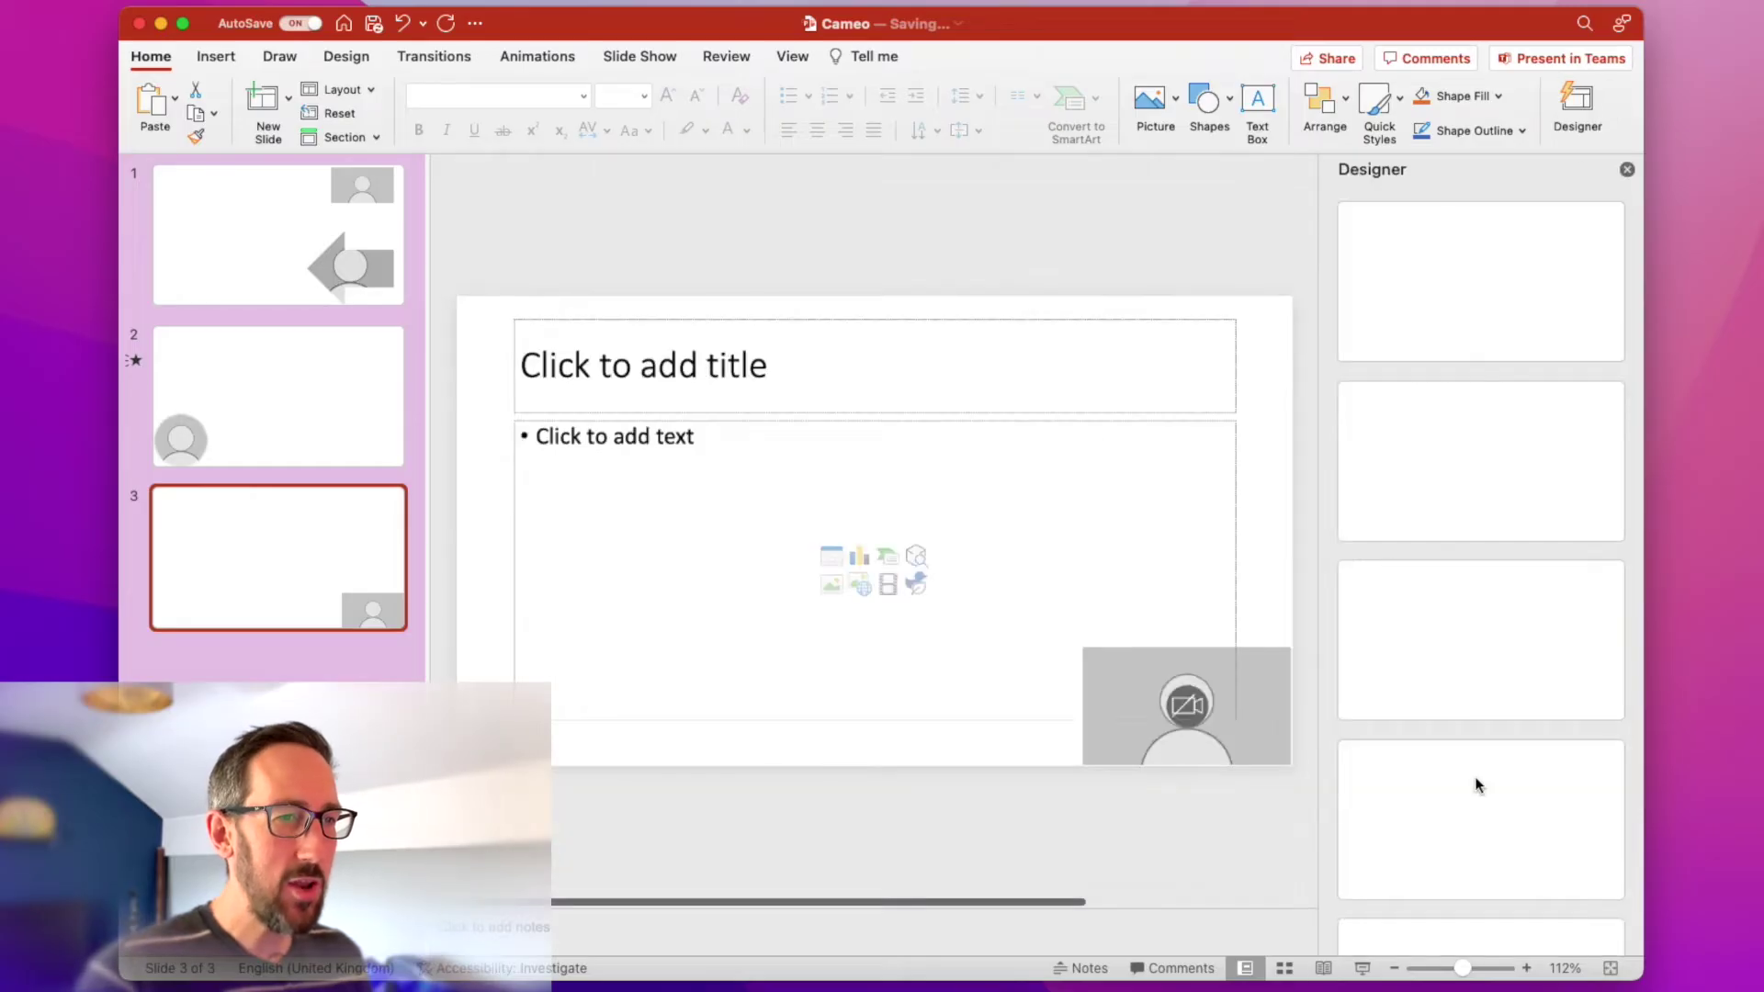
click(1194, 708)
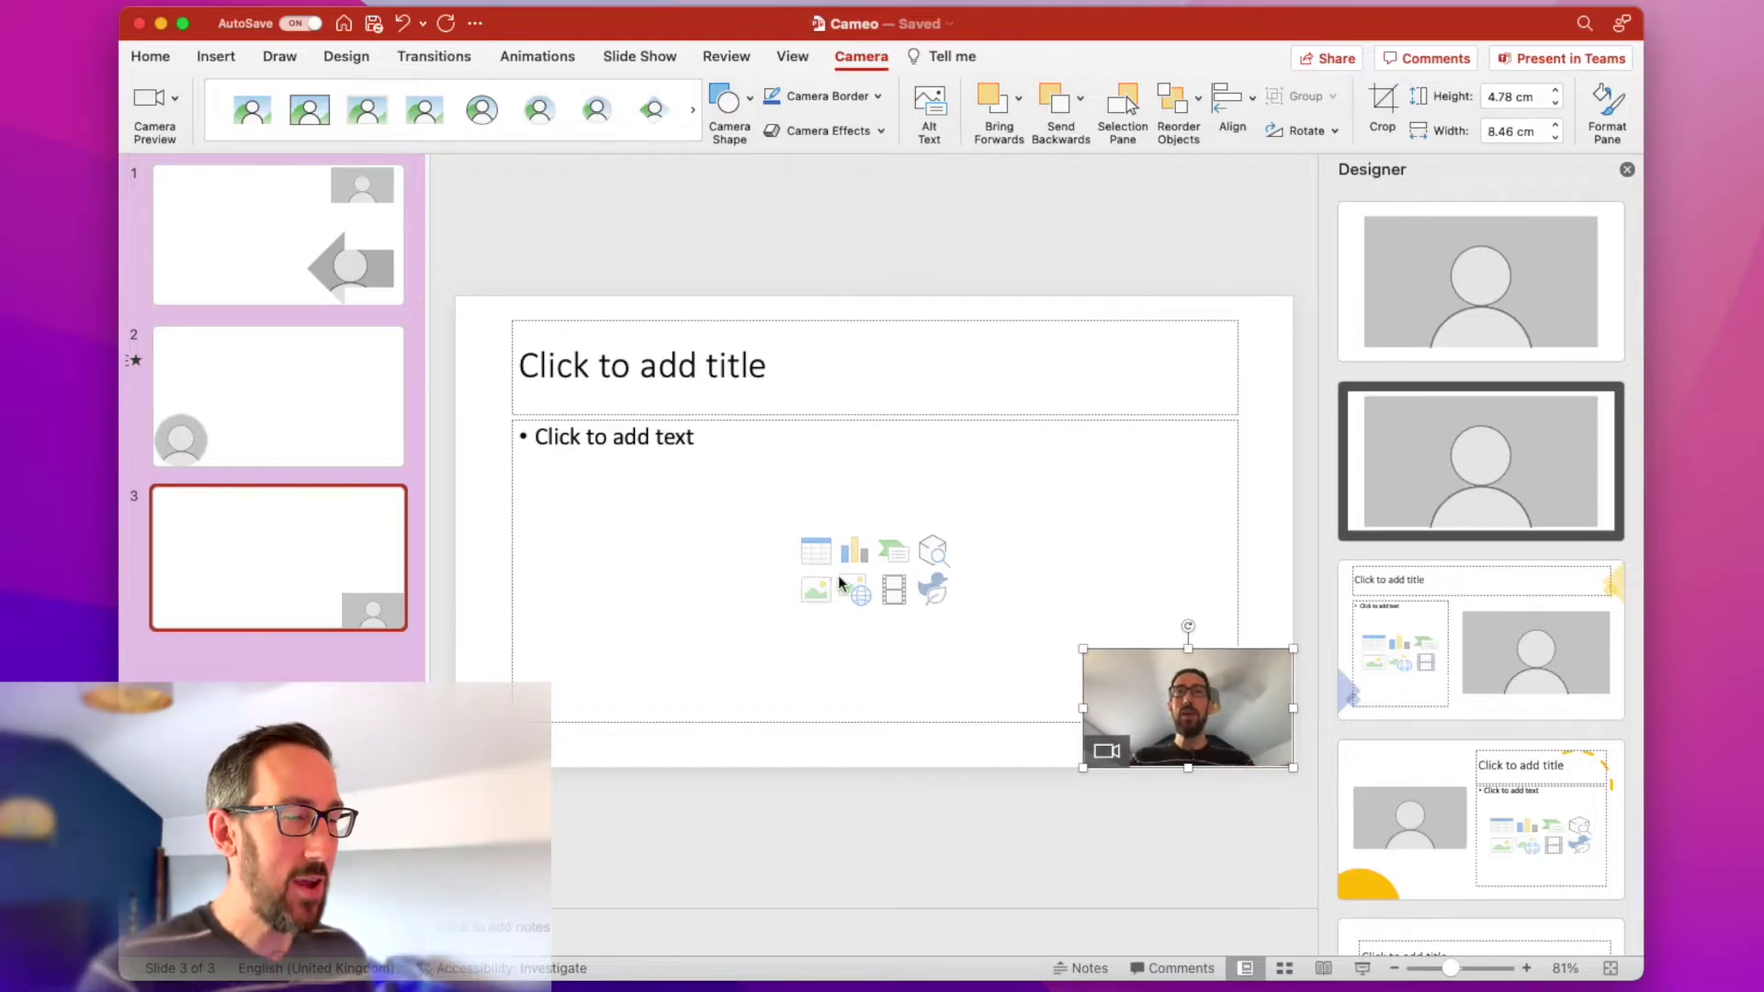
Type four filler bullet lines such as 'Sdfgsdfg' into the body placeholder
click(624, 435)
text(s Sdfgsdfg )
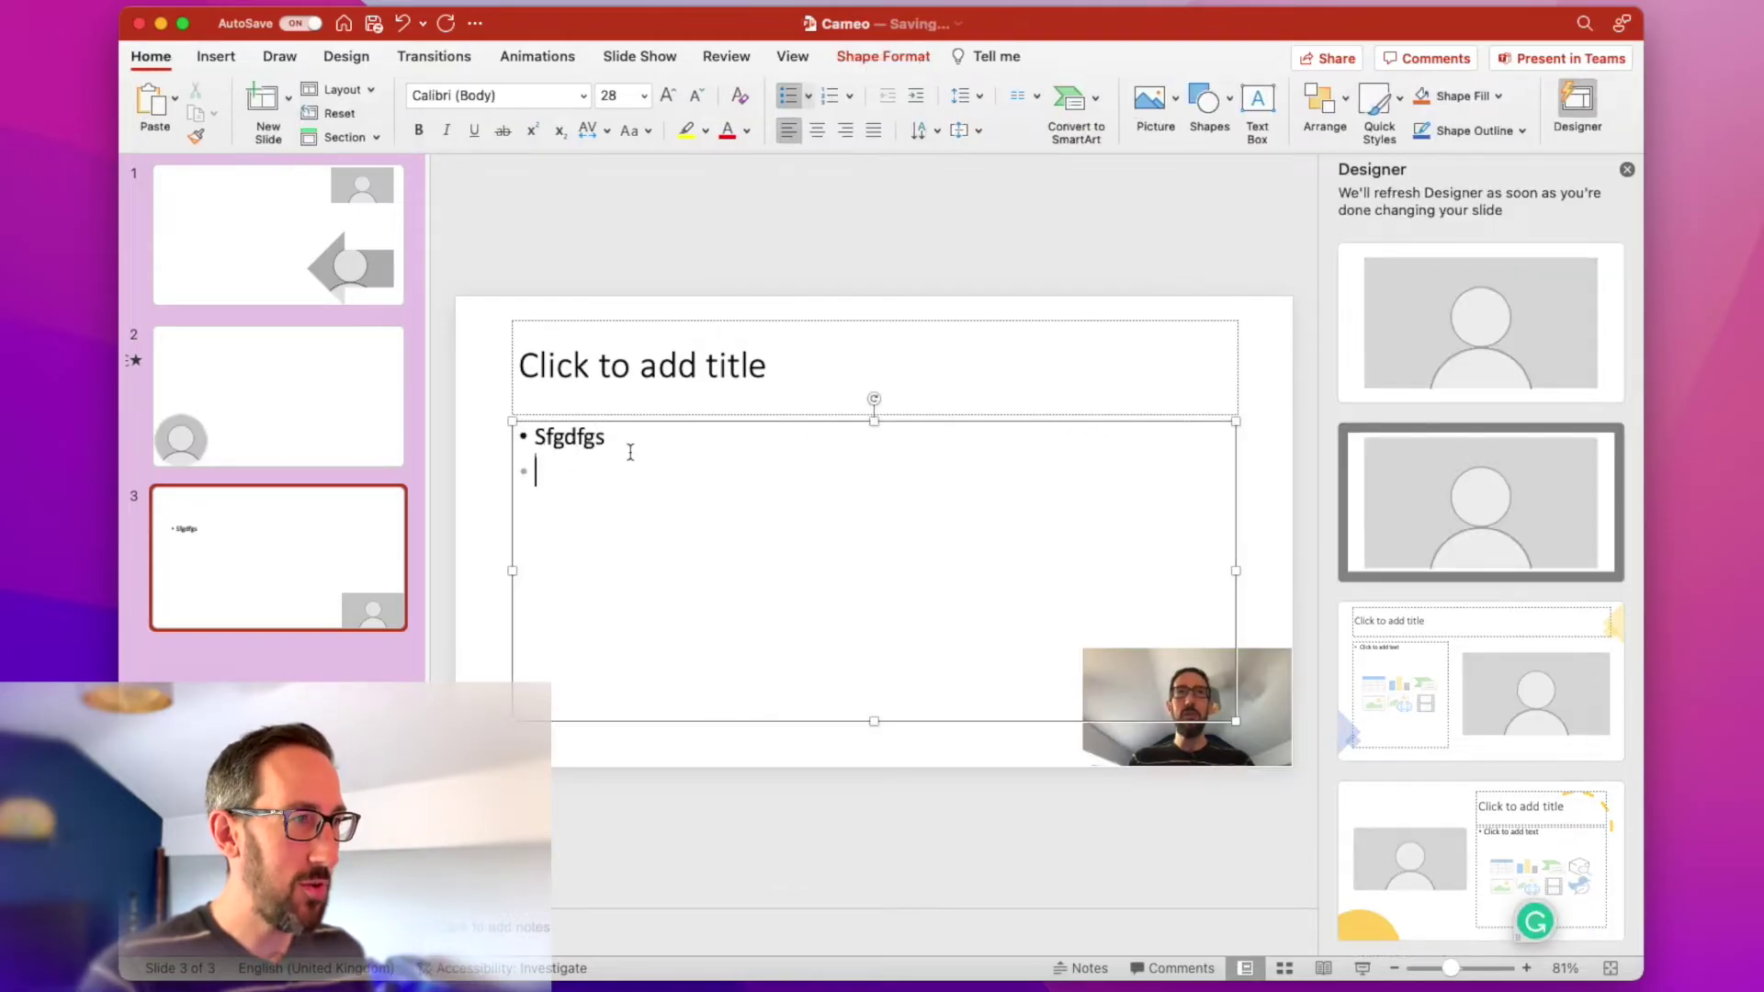
text(Sdfgsdfg)
key(Return)
text(dfg)
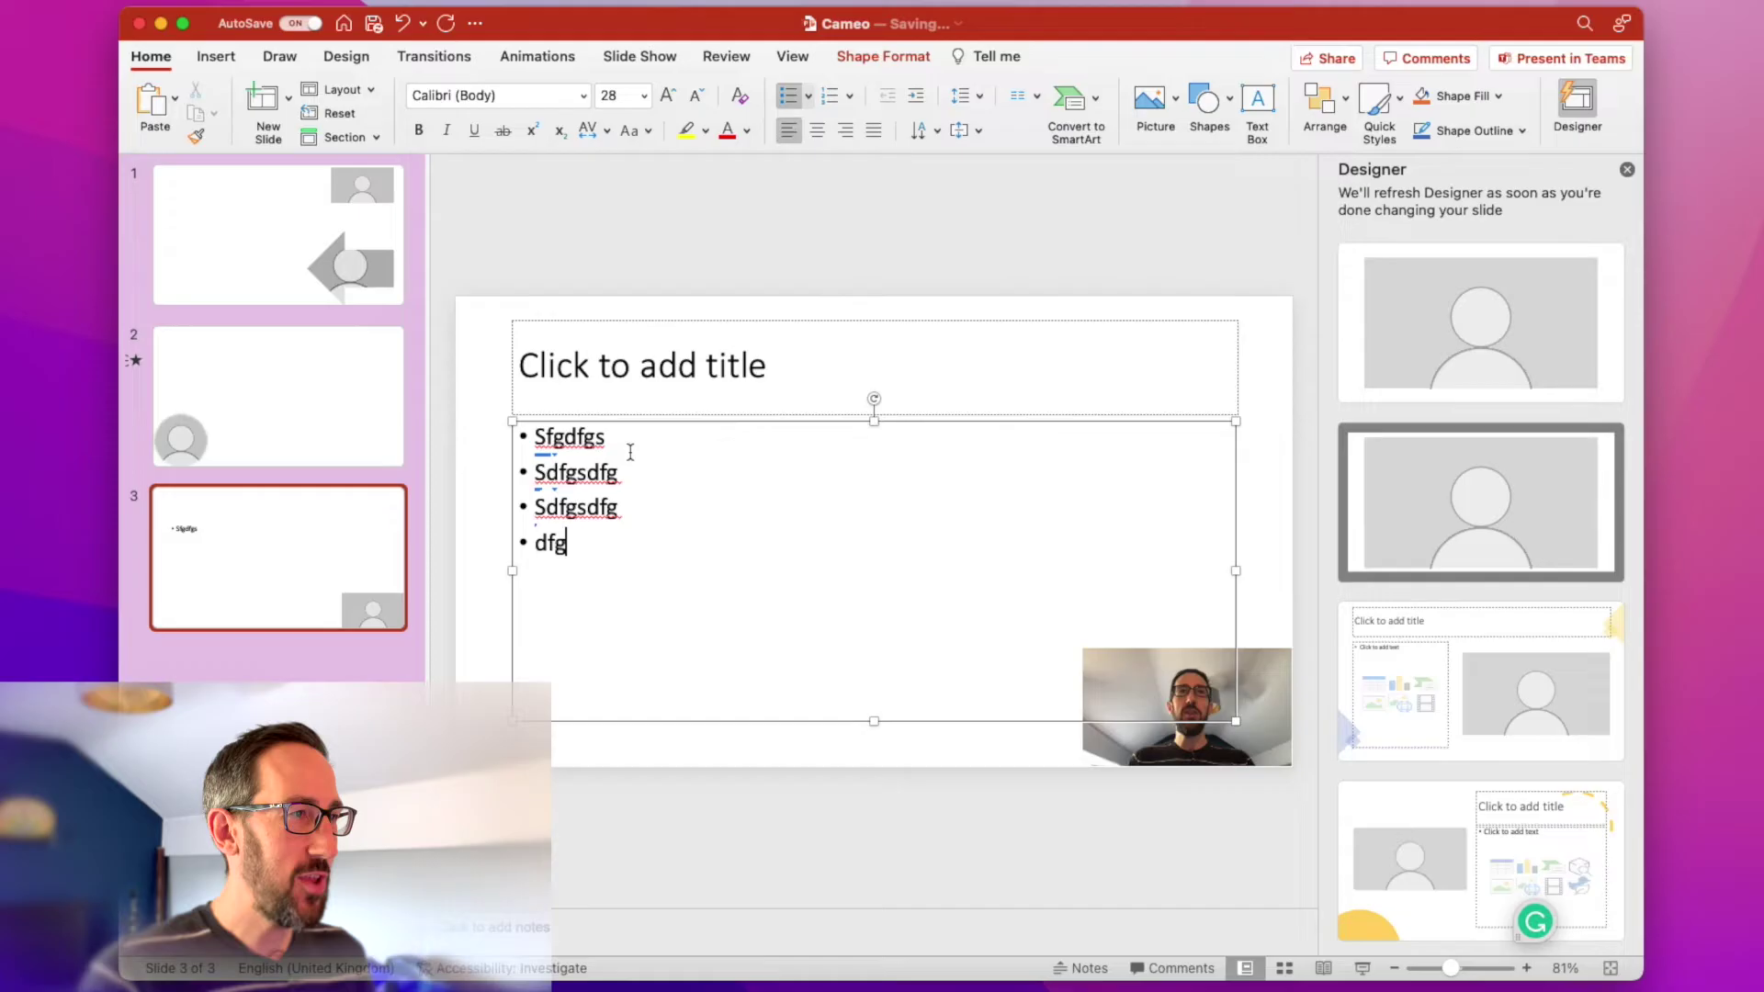
text(sdfg)
key(Return)
Title the slide 'Slide Presentation'
click(593, 360)
text(S)
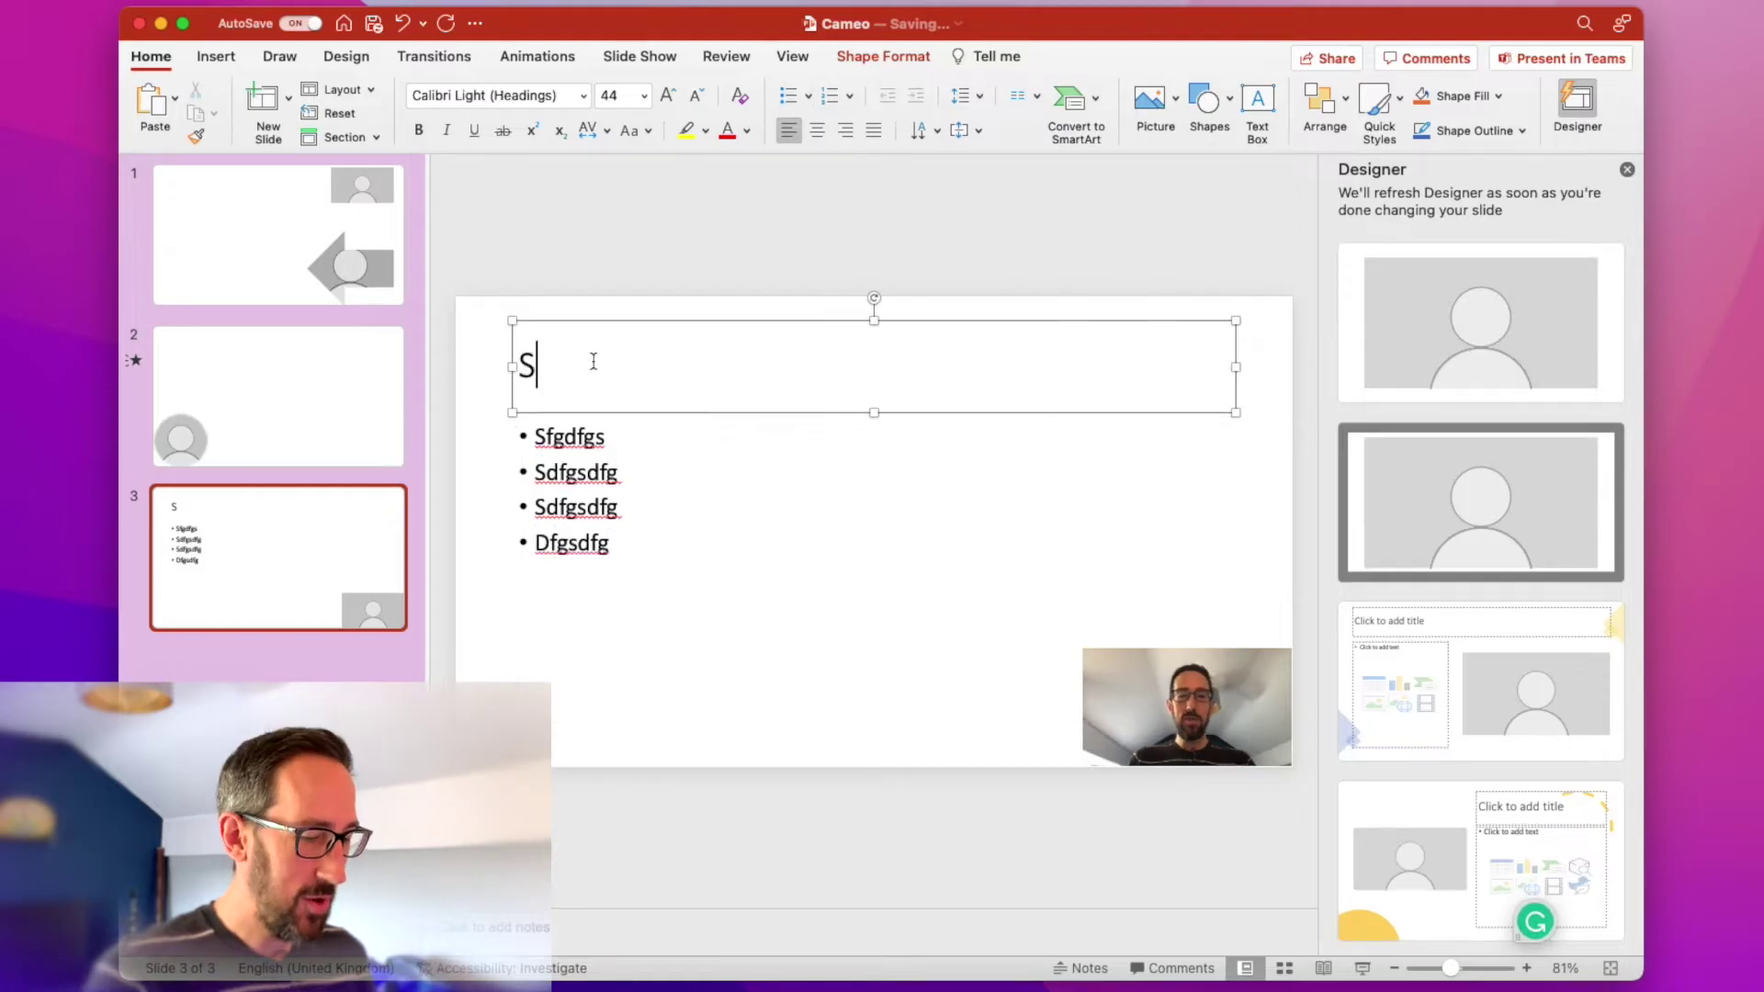
text(lide Presentation)
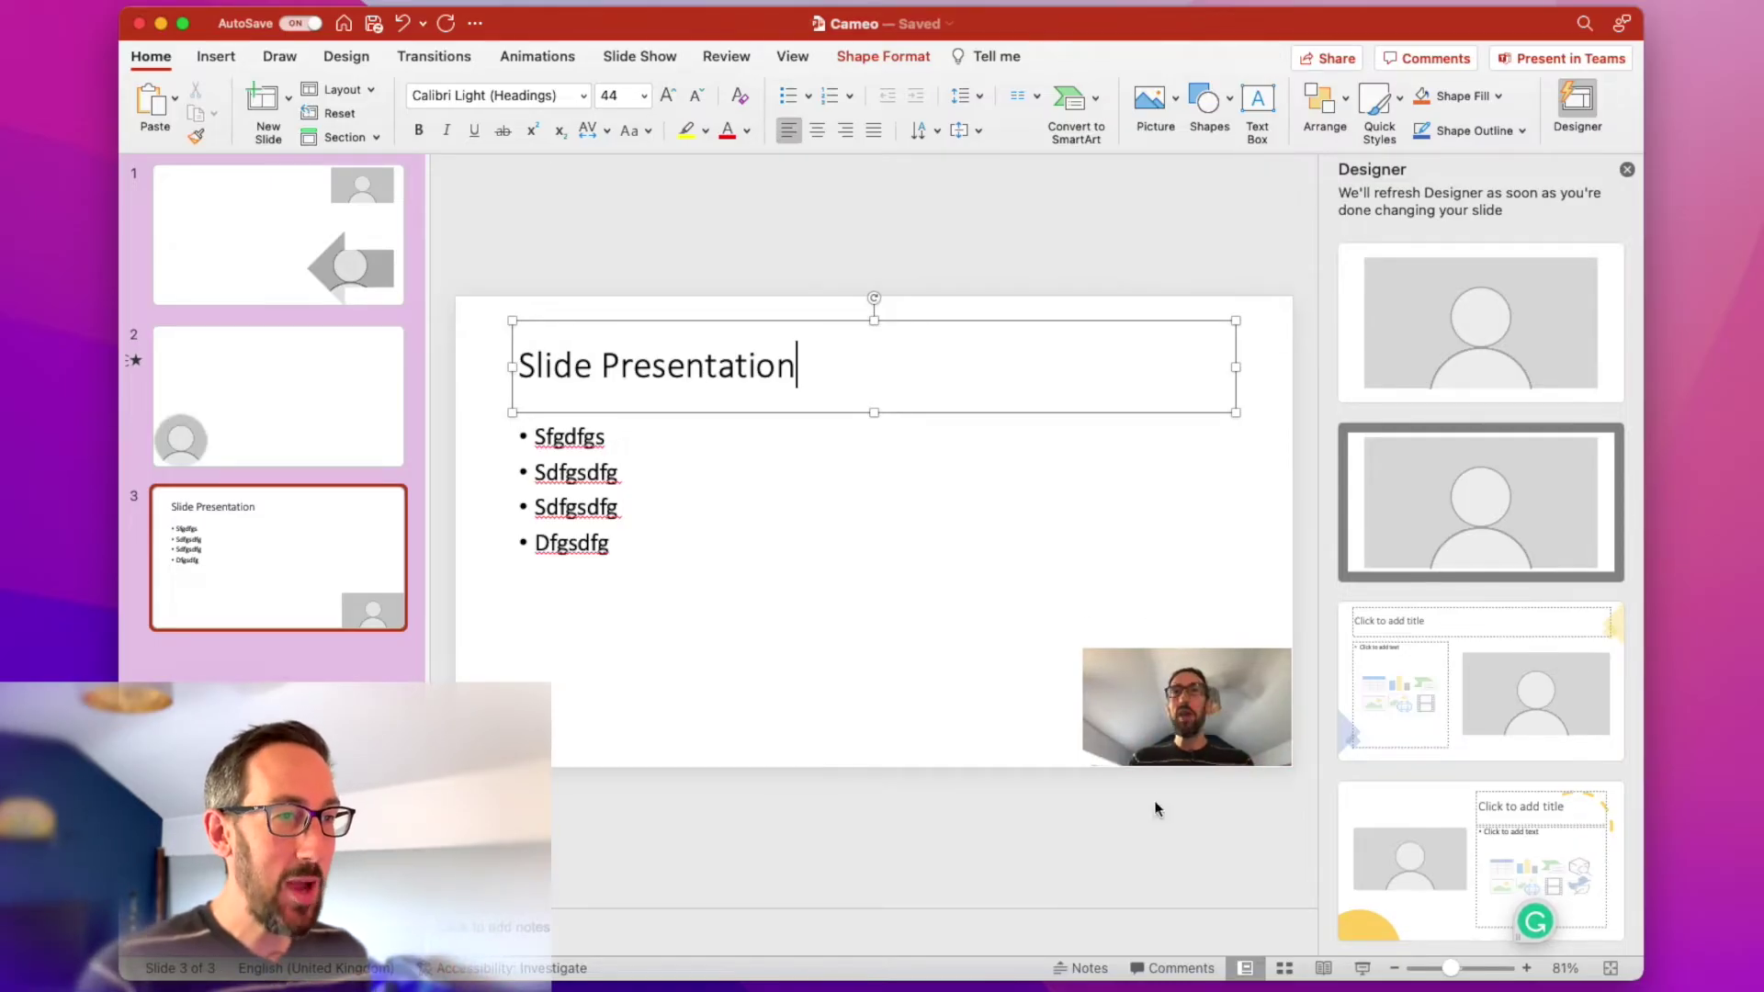
click(1113, 657)
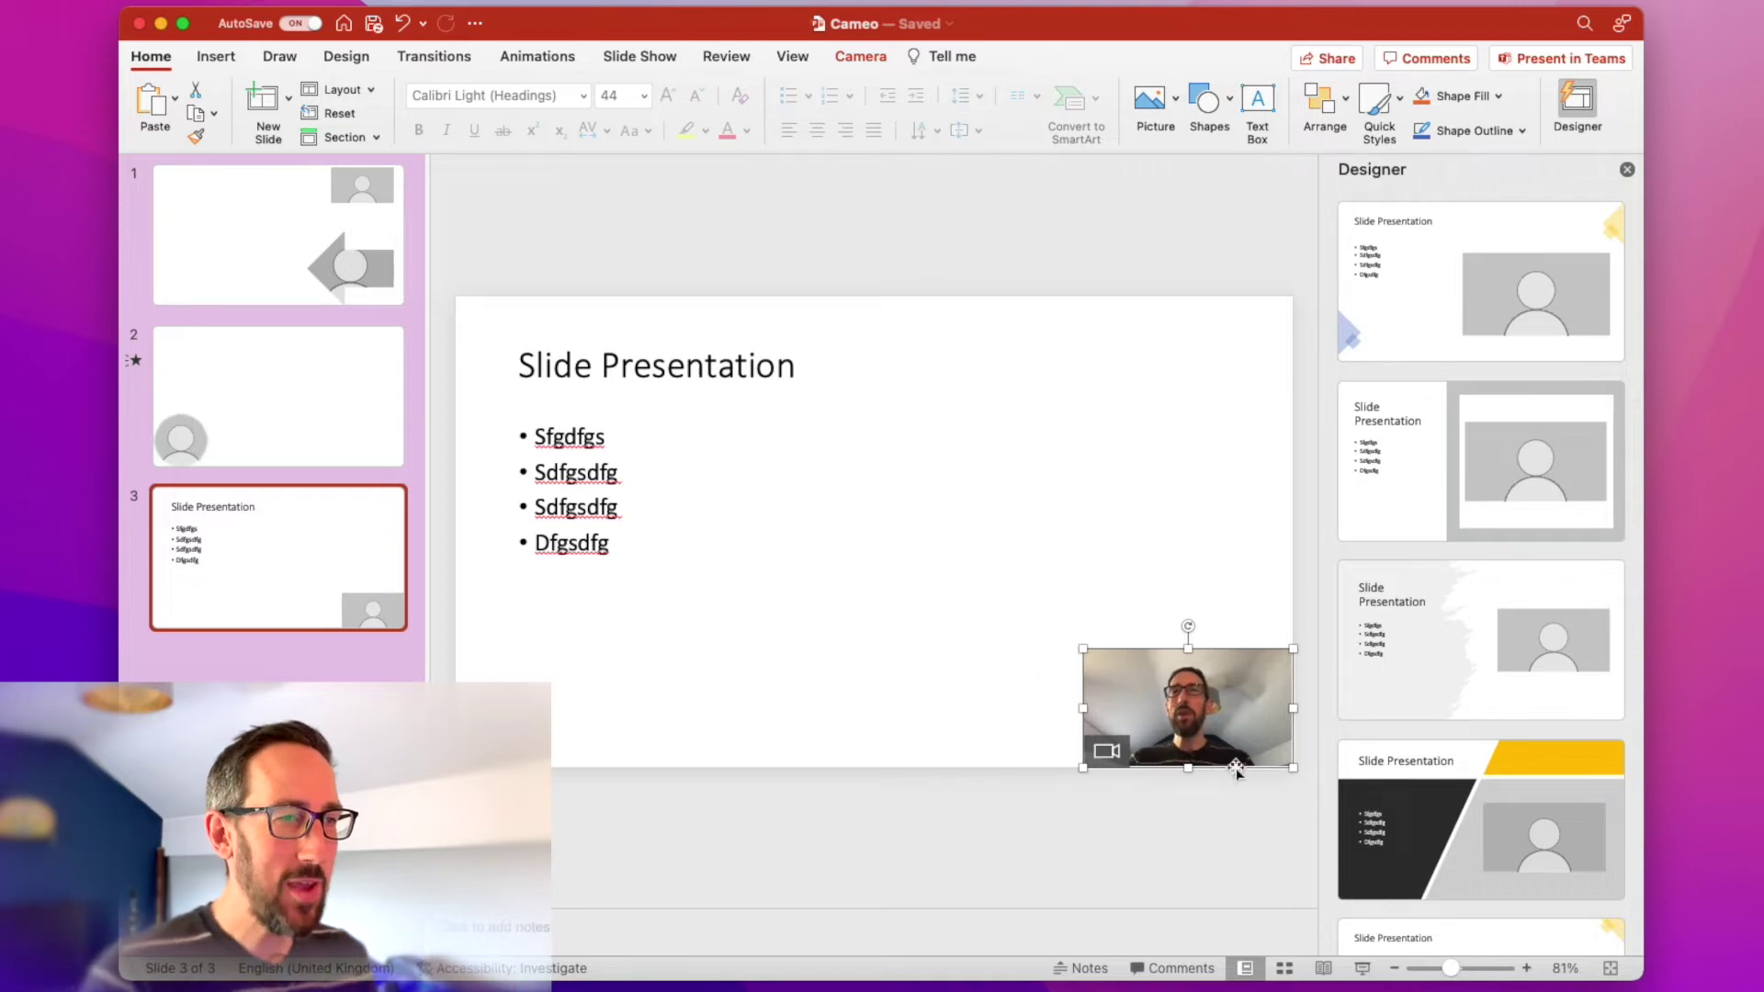
Drag the cameo beside the bullet list and apply the diamond-cropped camera style
click(854, 59)
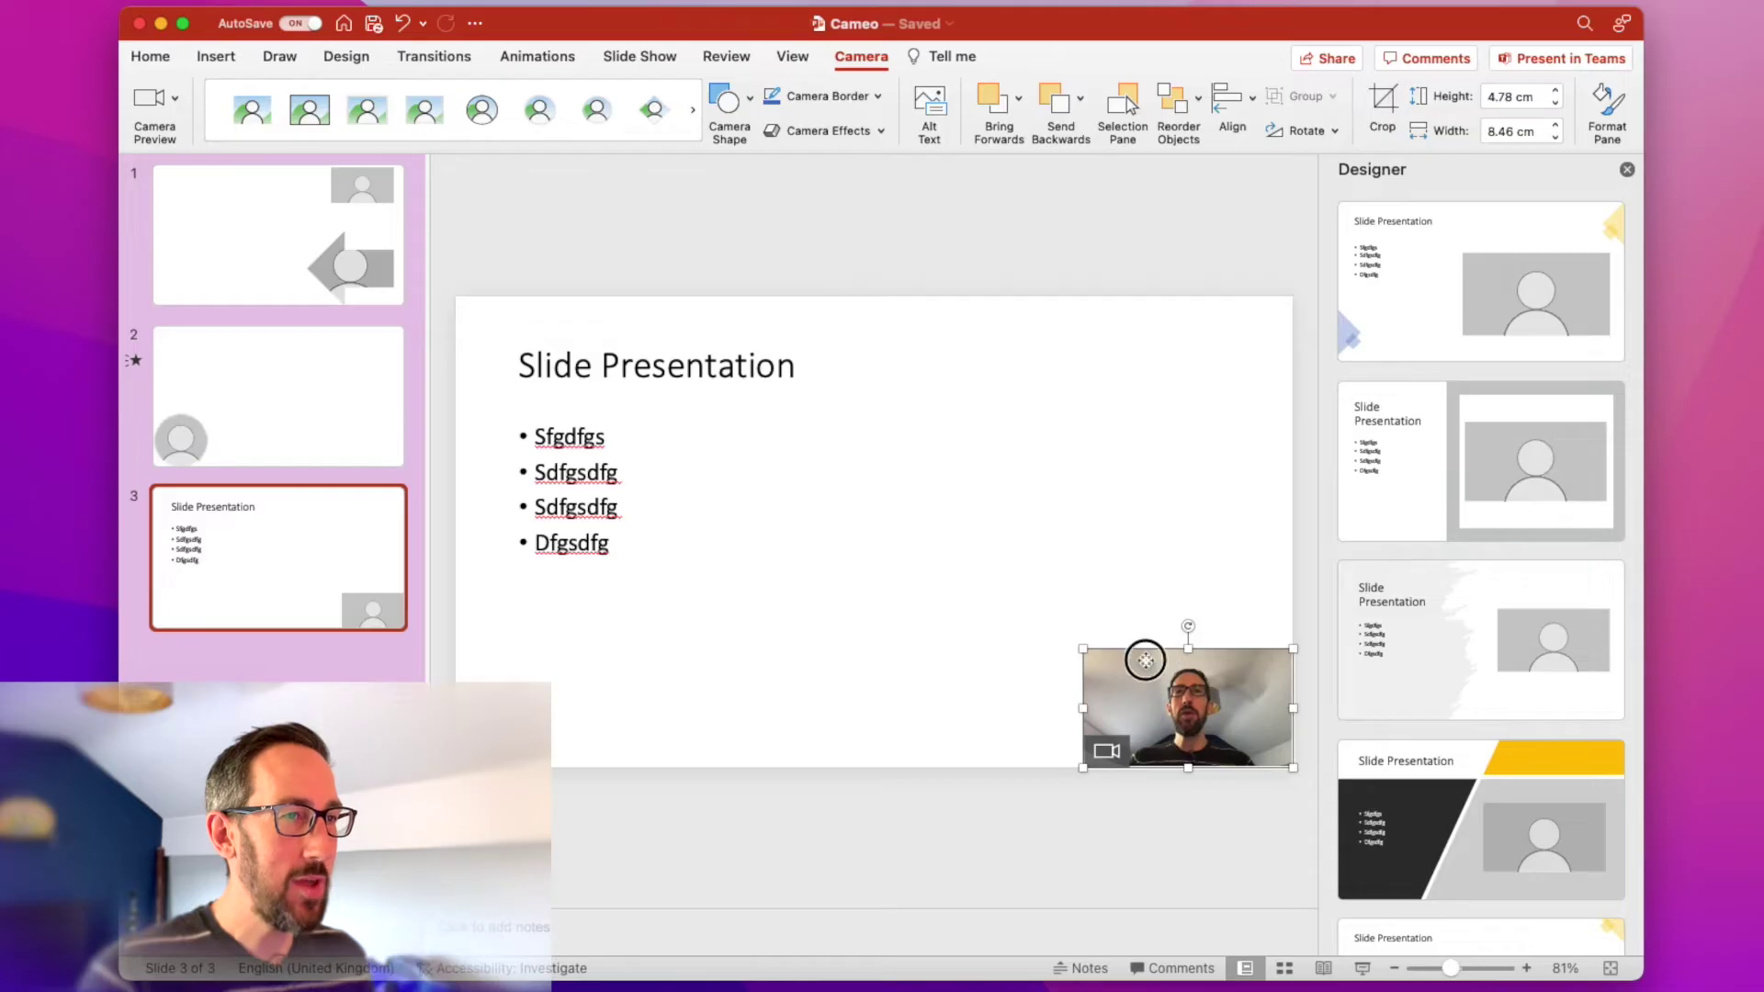
drag(1144, 660, 729, 444)
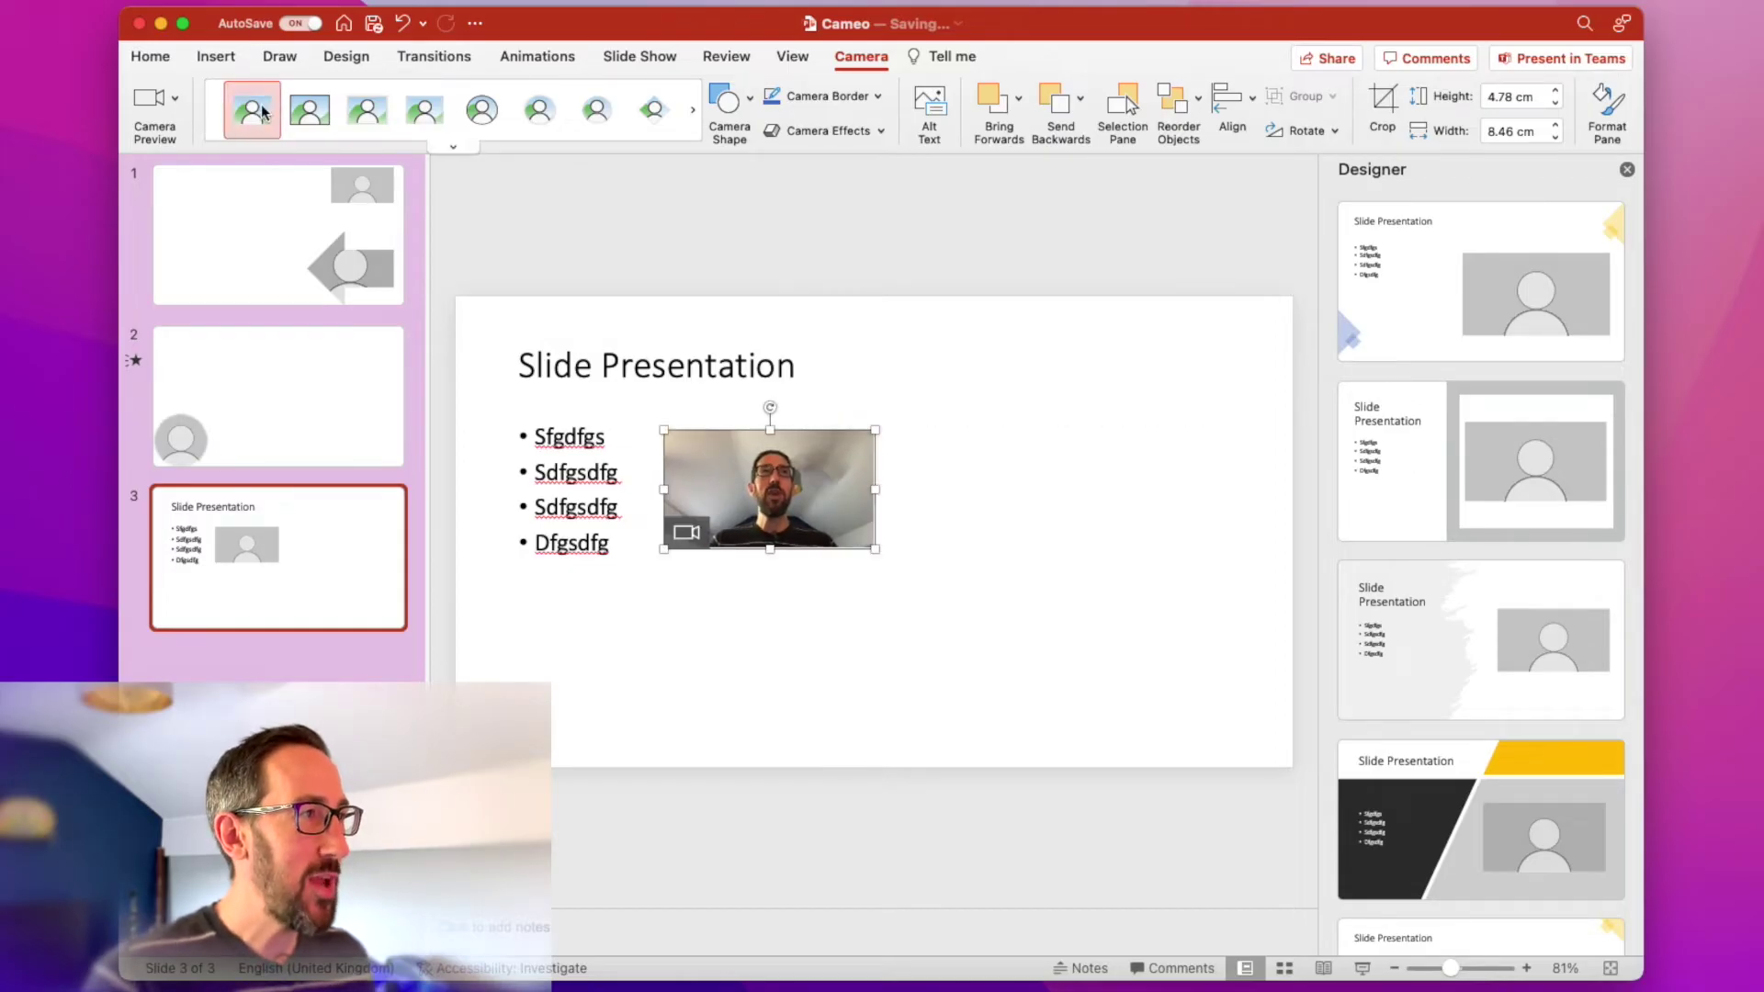
click(482, 112)
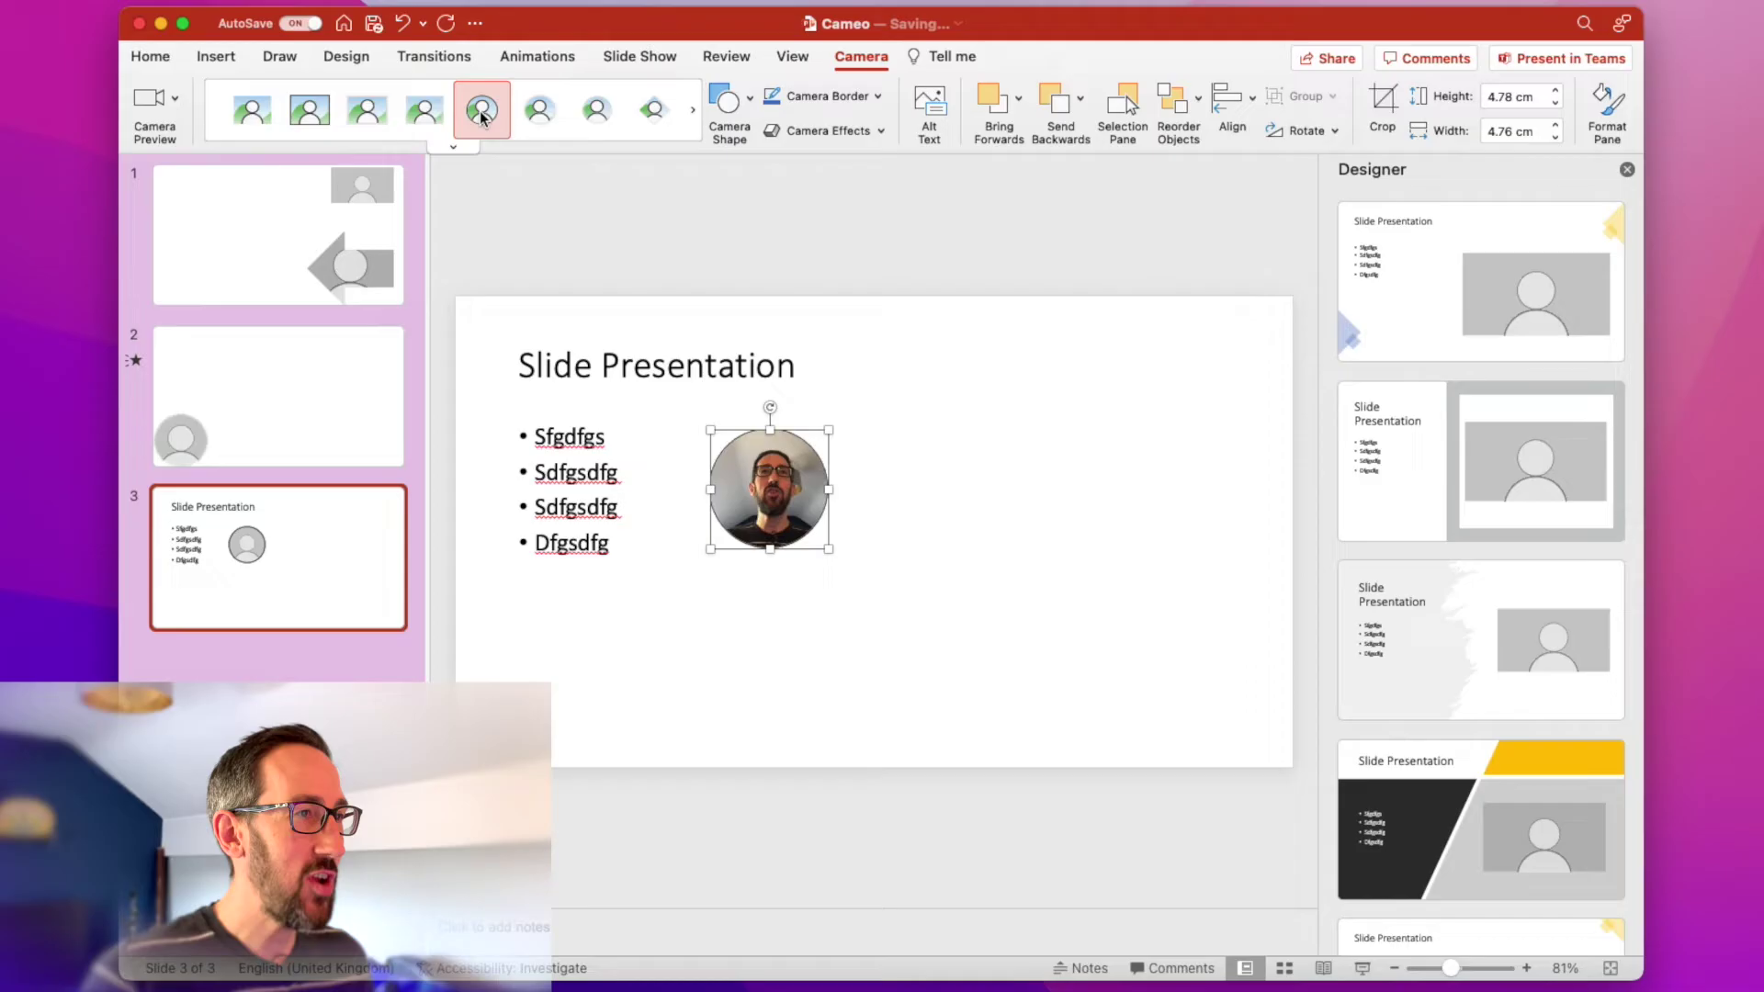
click(595, 112)
click(655, 118)
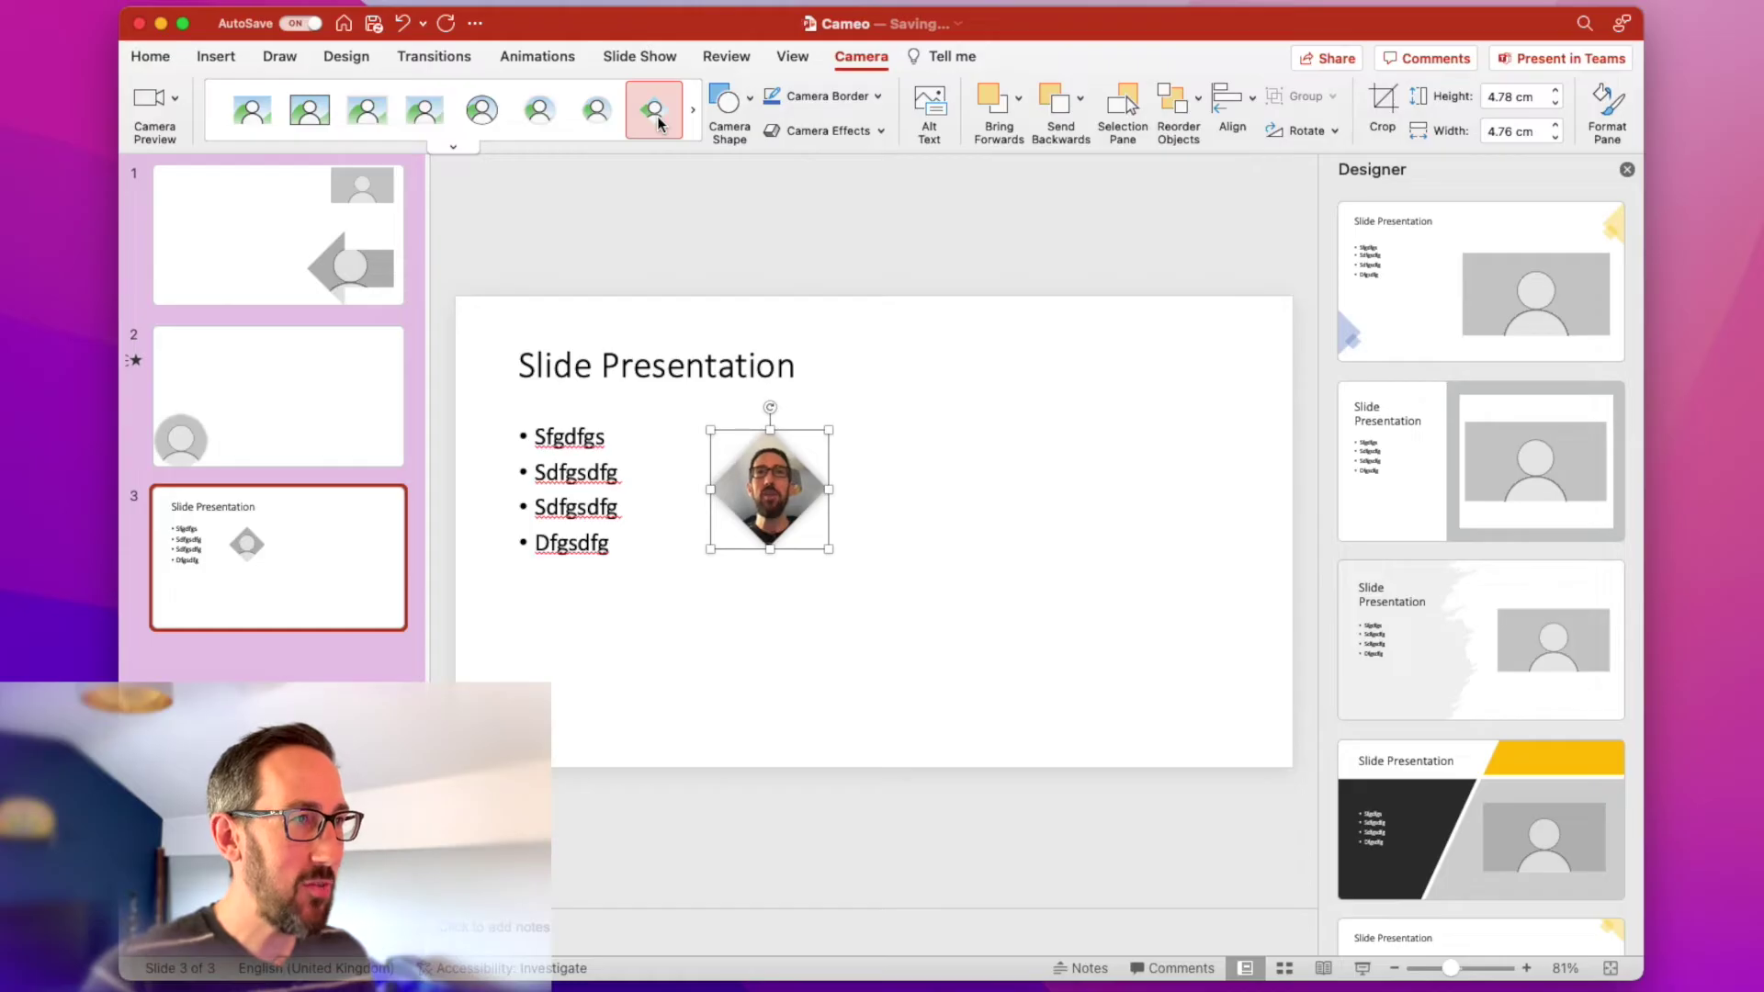
click(752, 101)
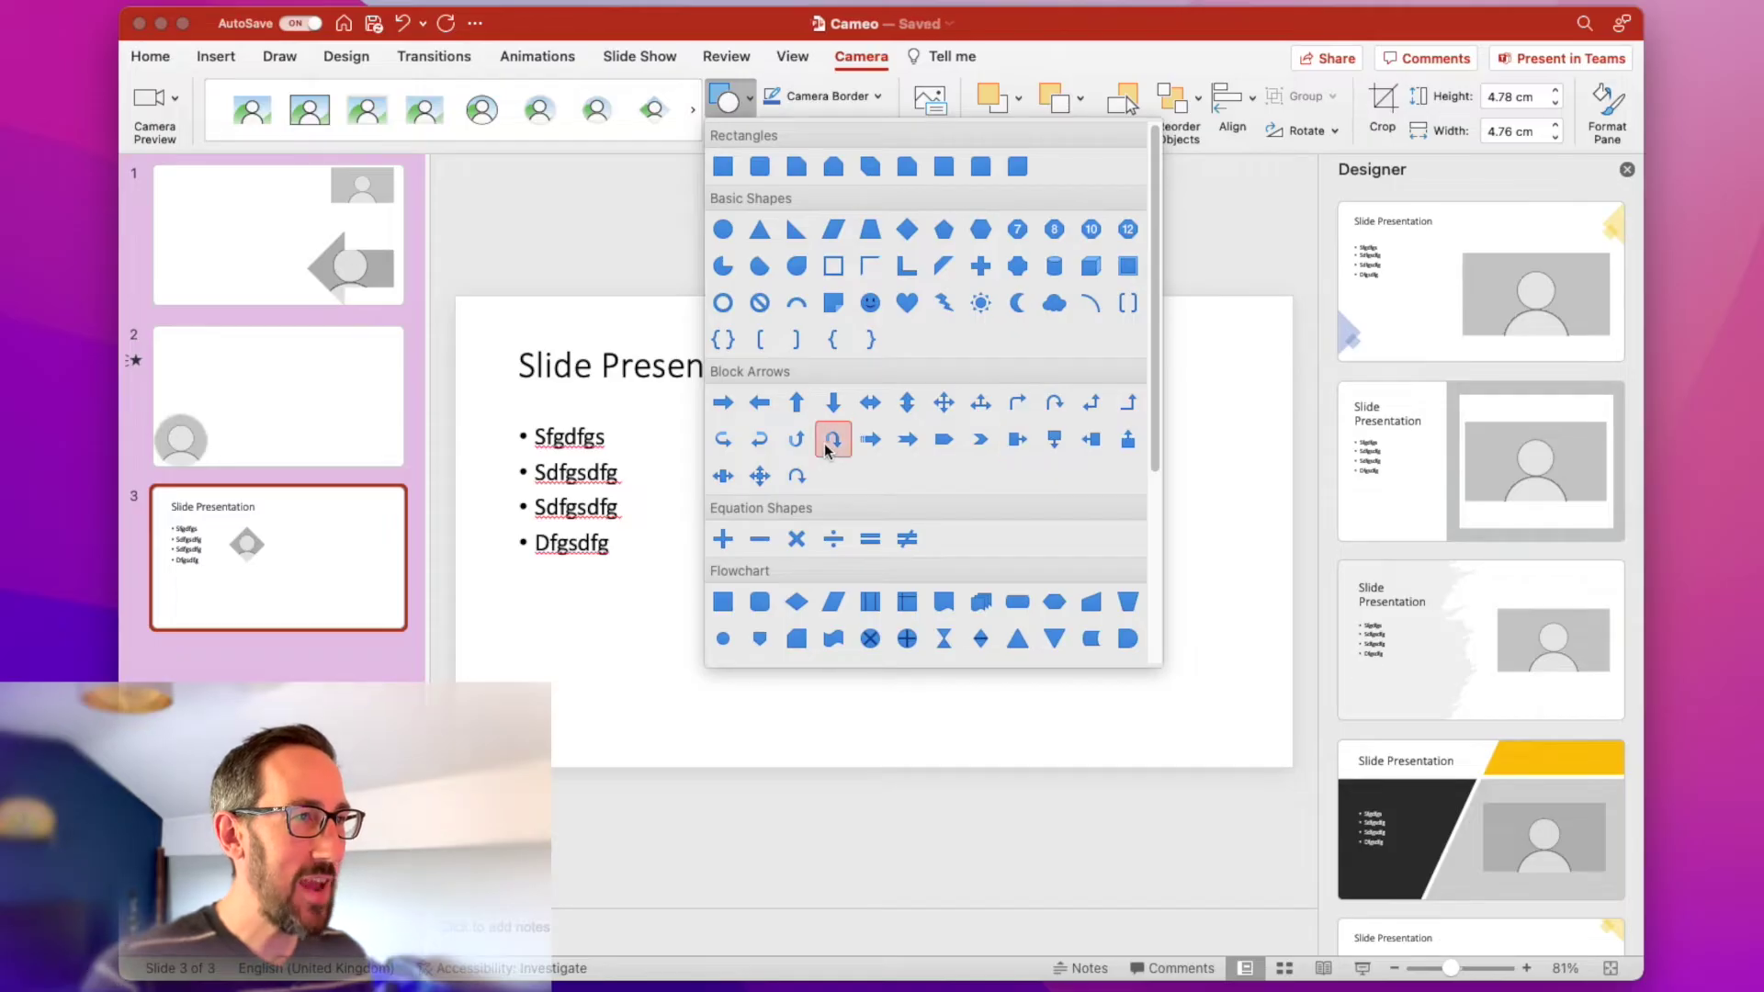
After trying Parallelogram, change the cameo shape to Multiply (X) and move it right of the bullets
click(833, 602)
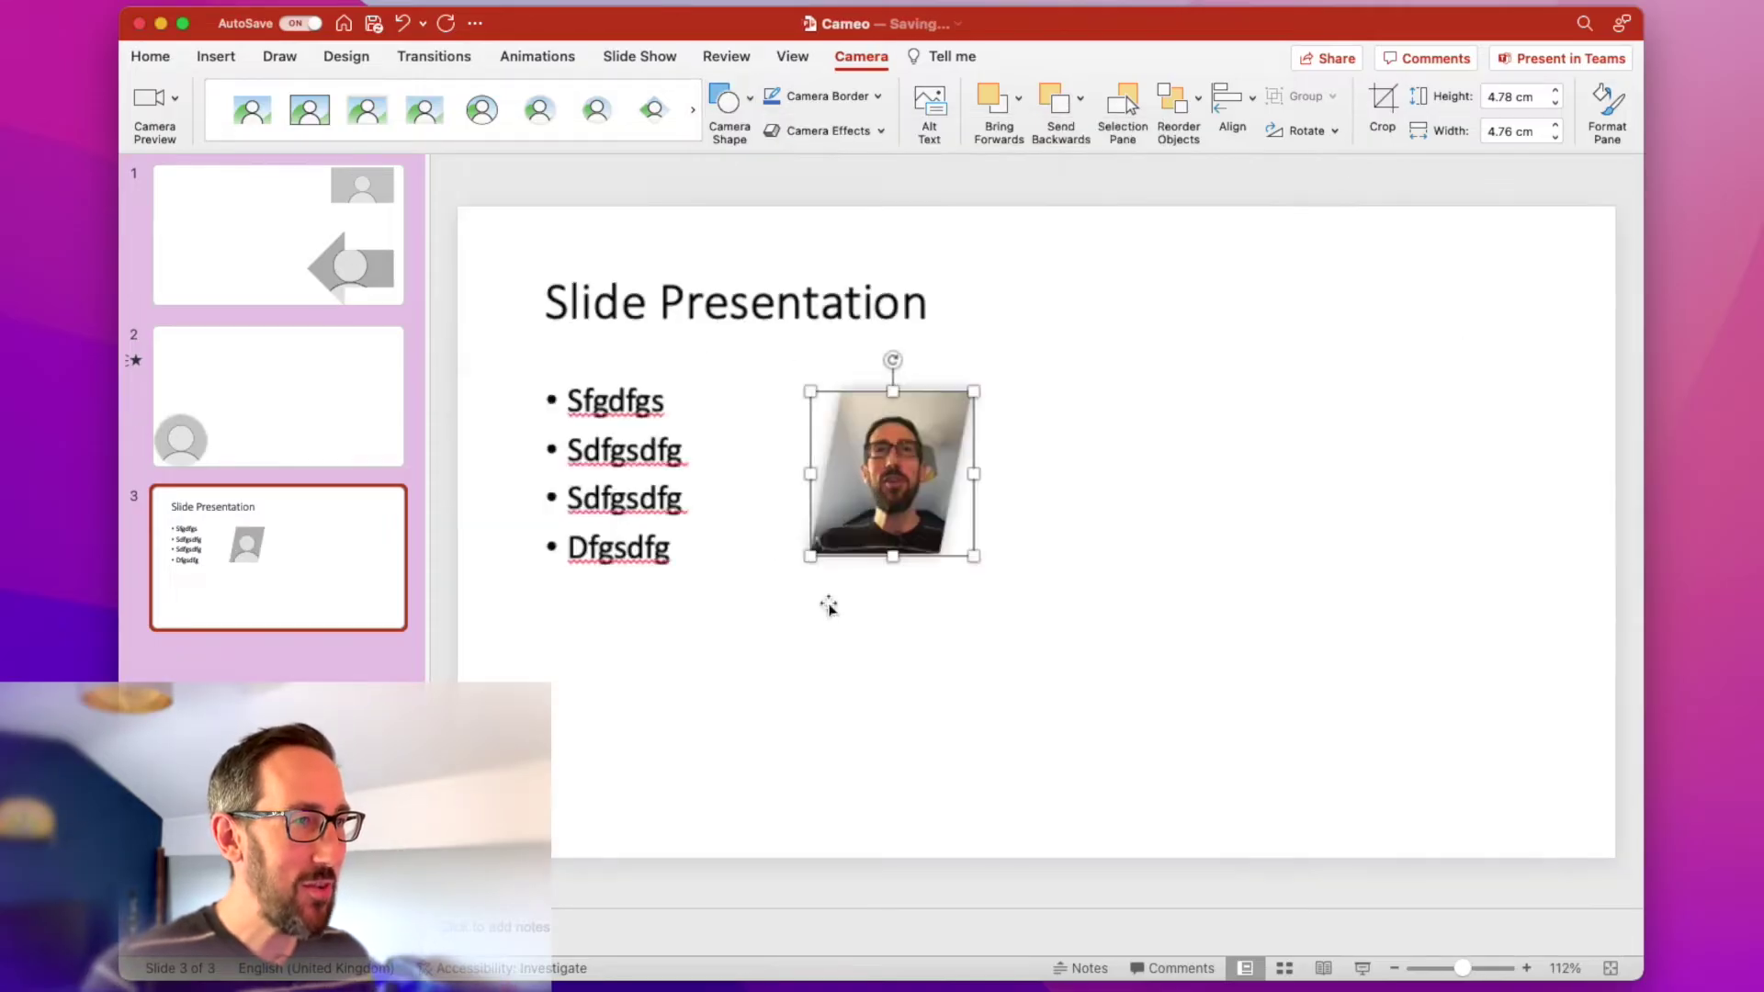
click(749, 101)
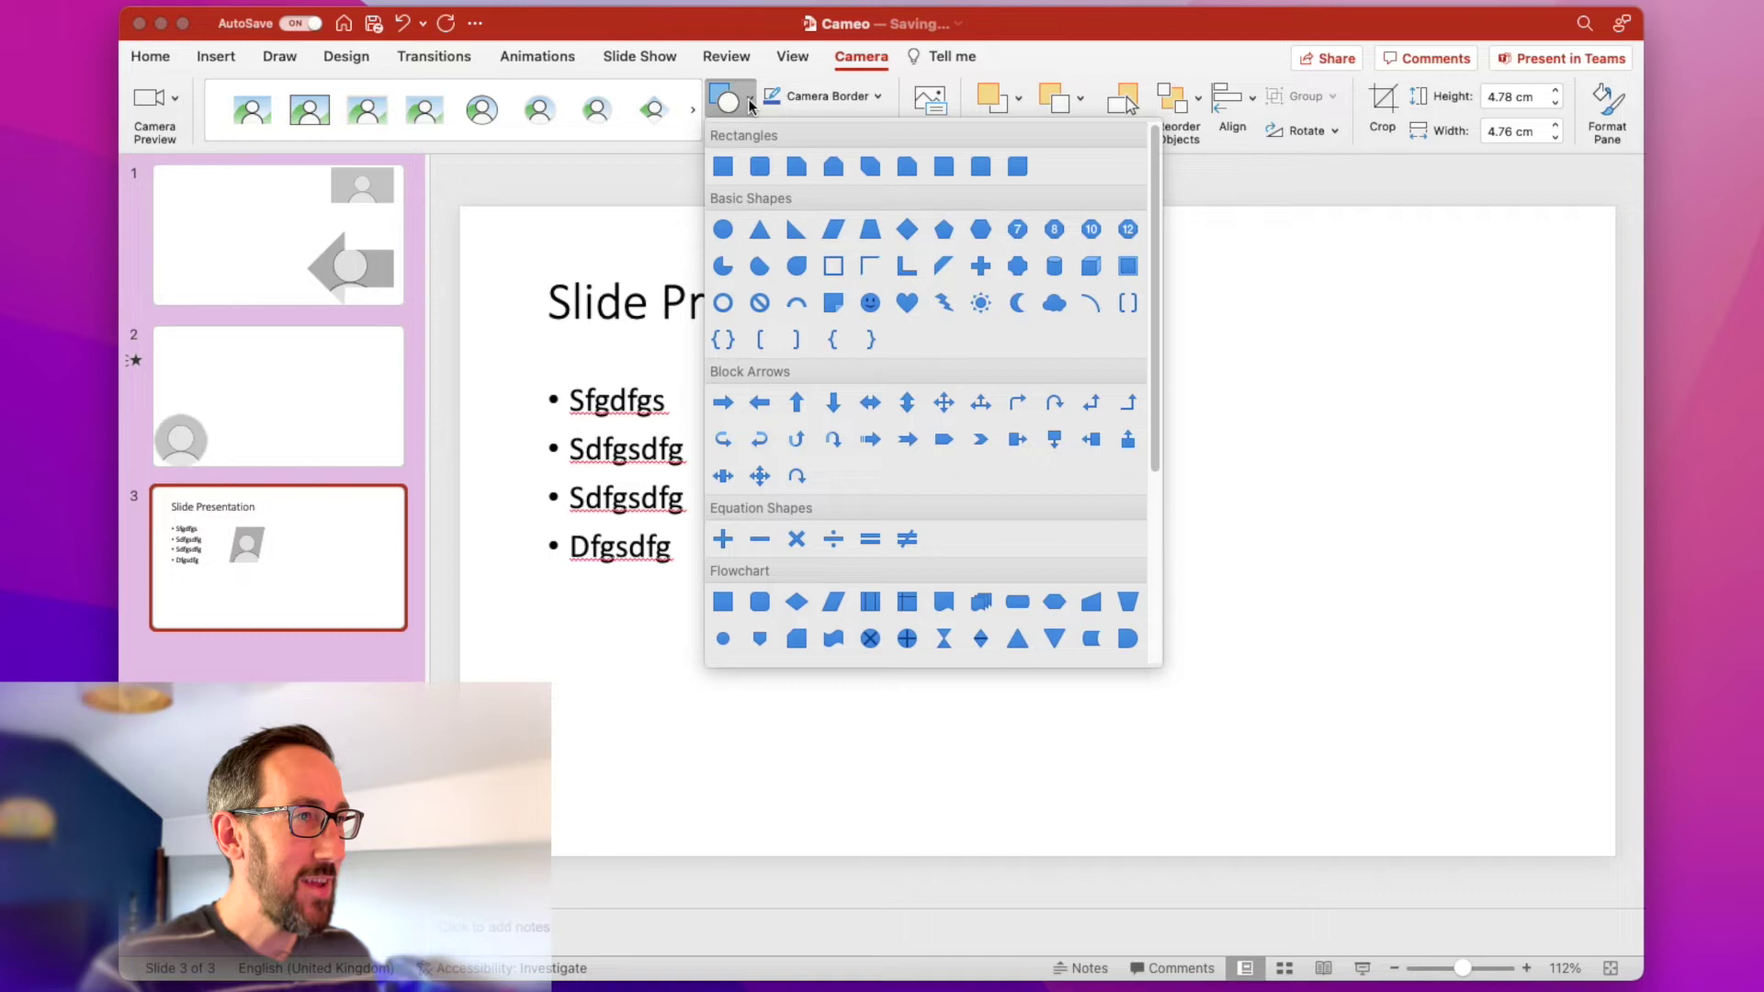
click(796, 539)
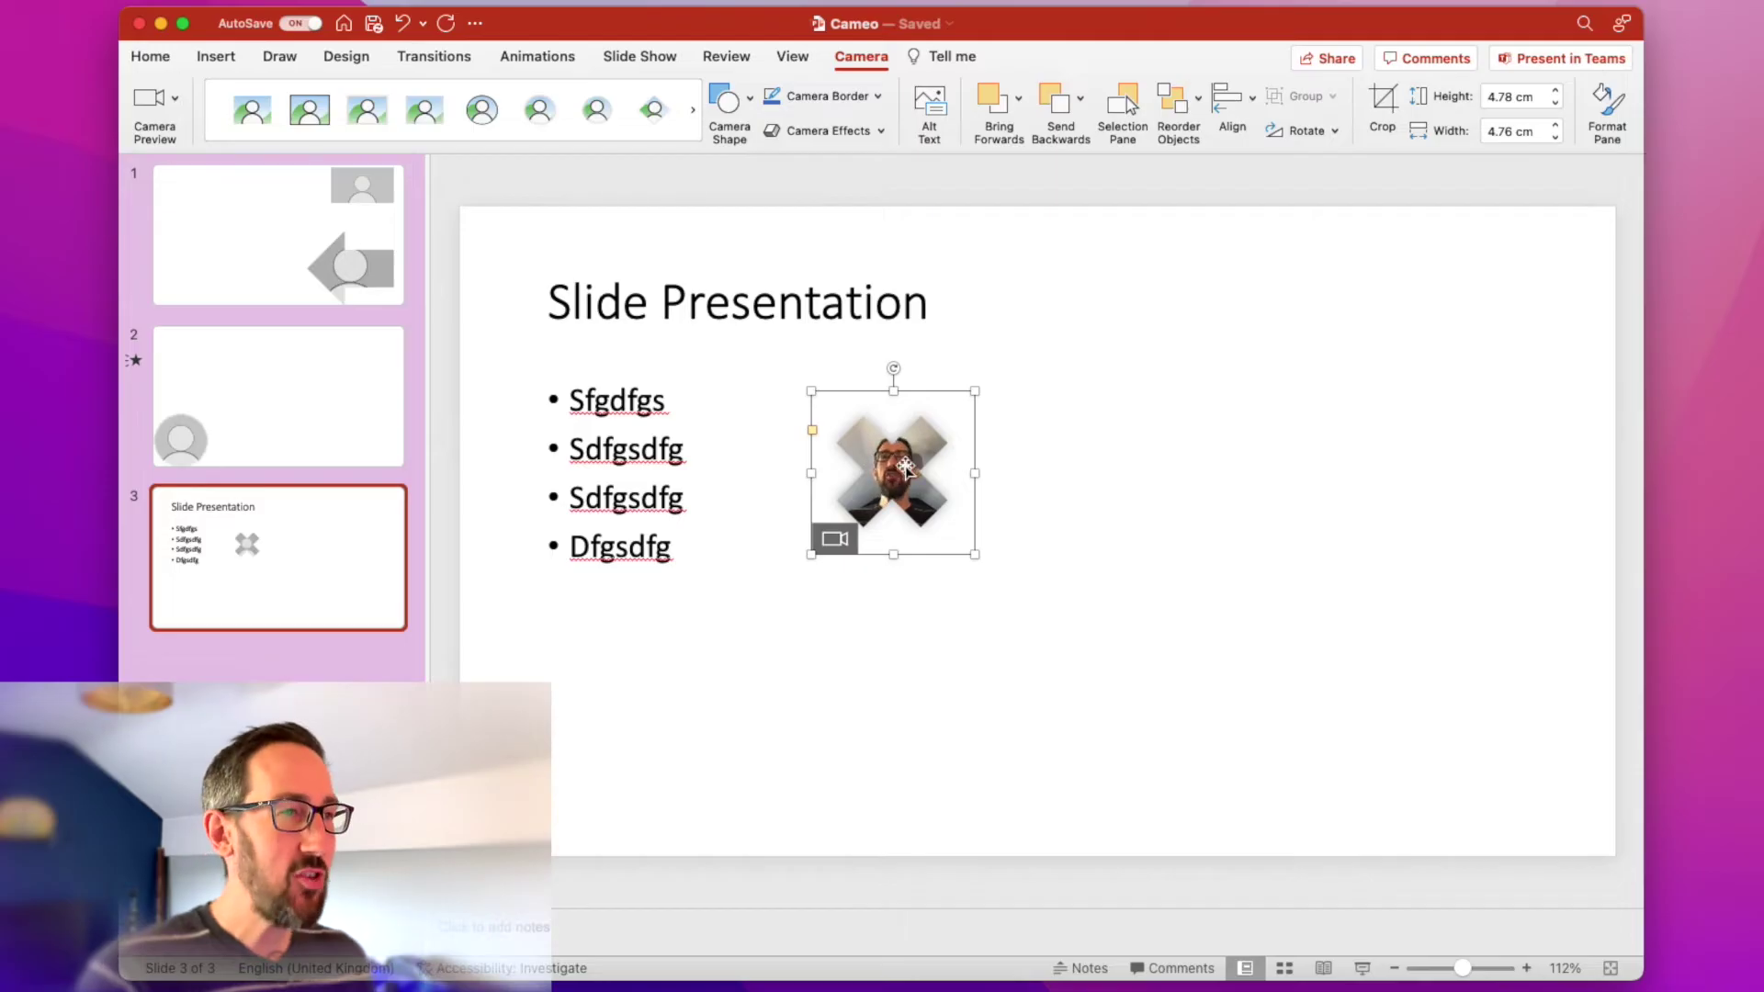
drag(908, 468, 1003, 455)
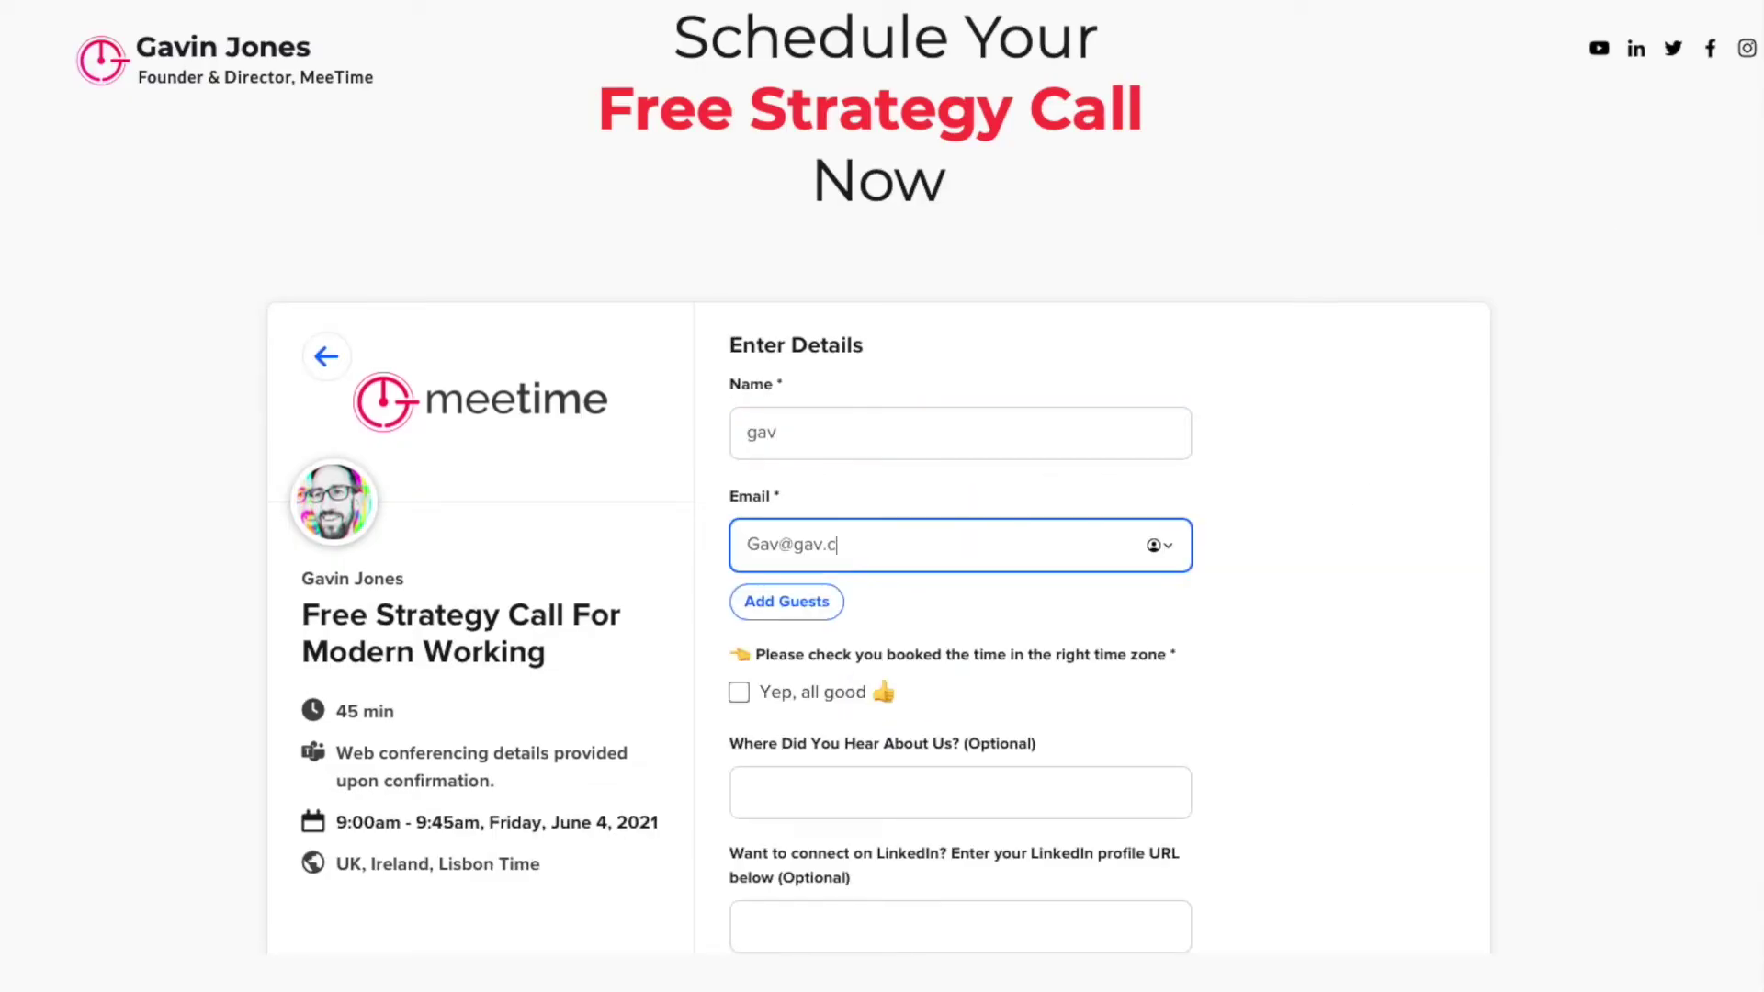
Confirm the time zone, enter 'YouTube' in the booking form, then view the mini-course curriculum
click(740, 695)
text(YouTube)
scroll(881, 551, down, 2)
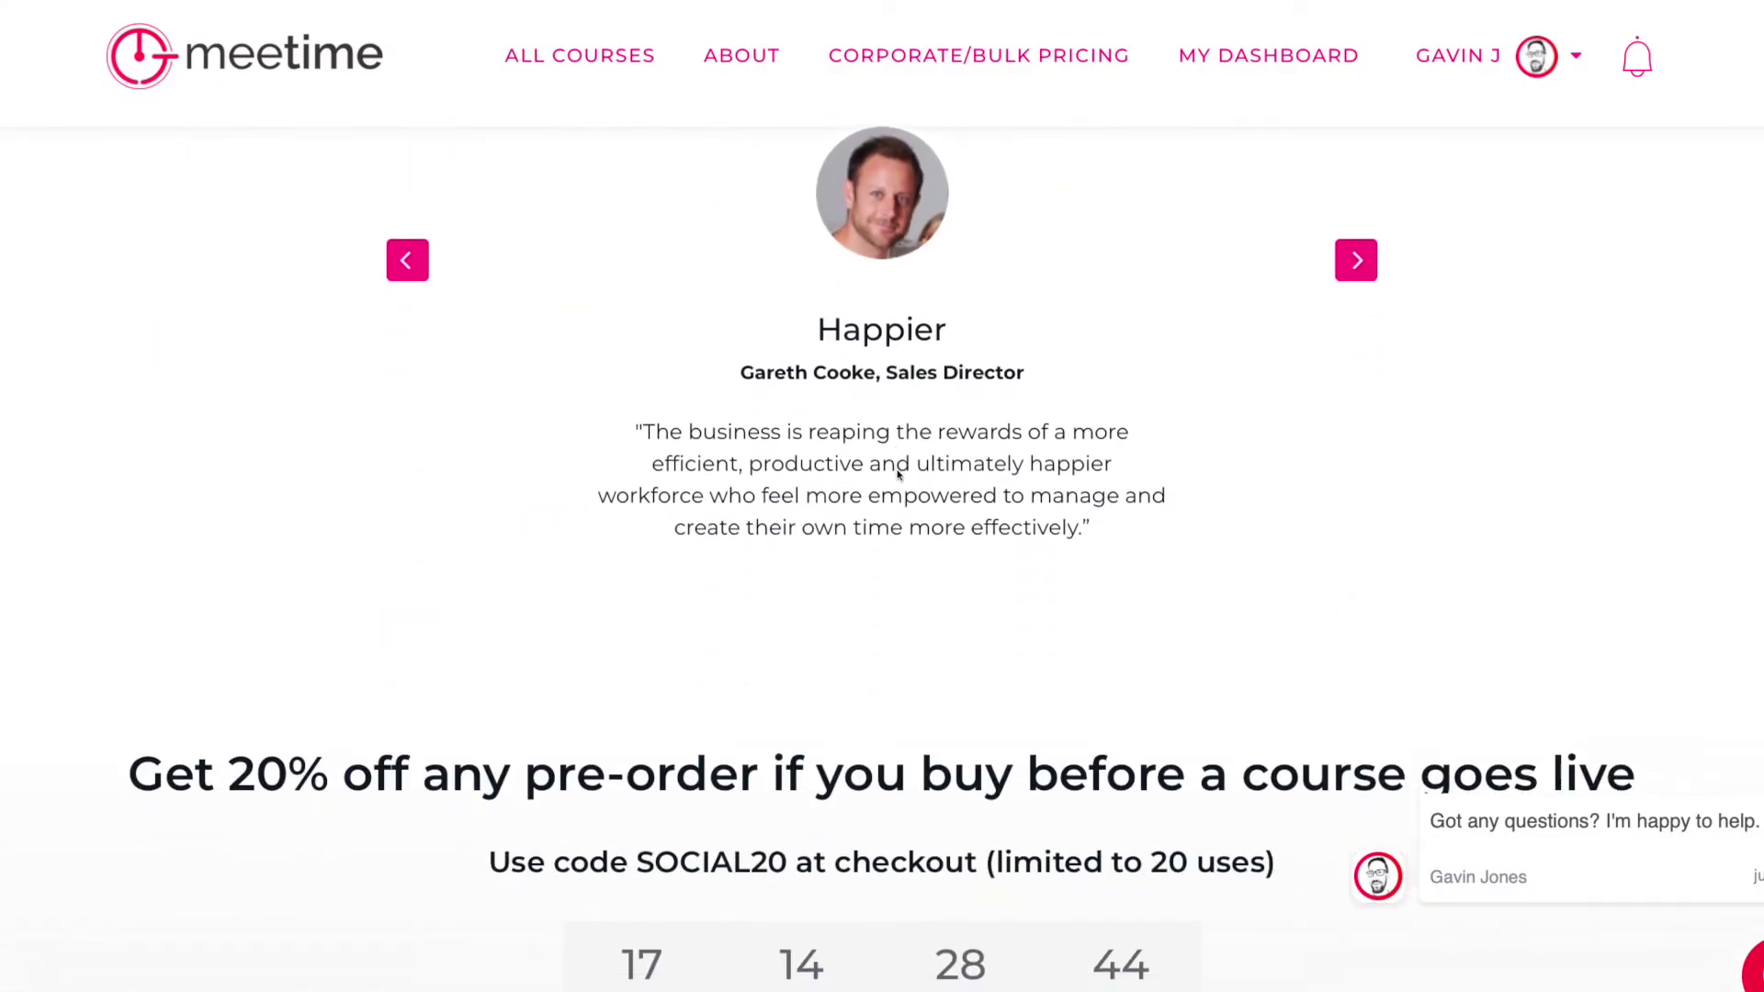
scroll(899, 474, down, 1)
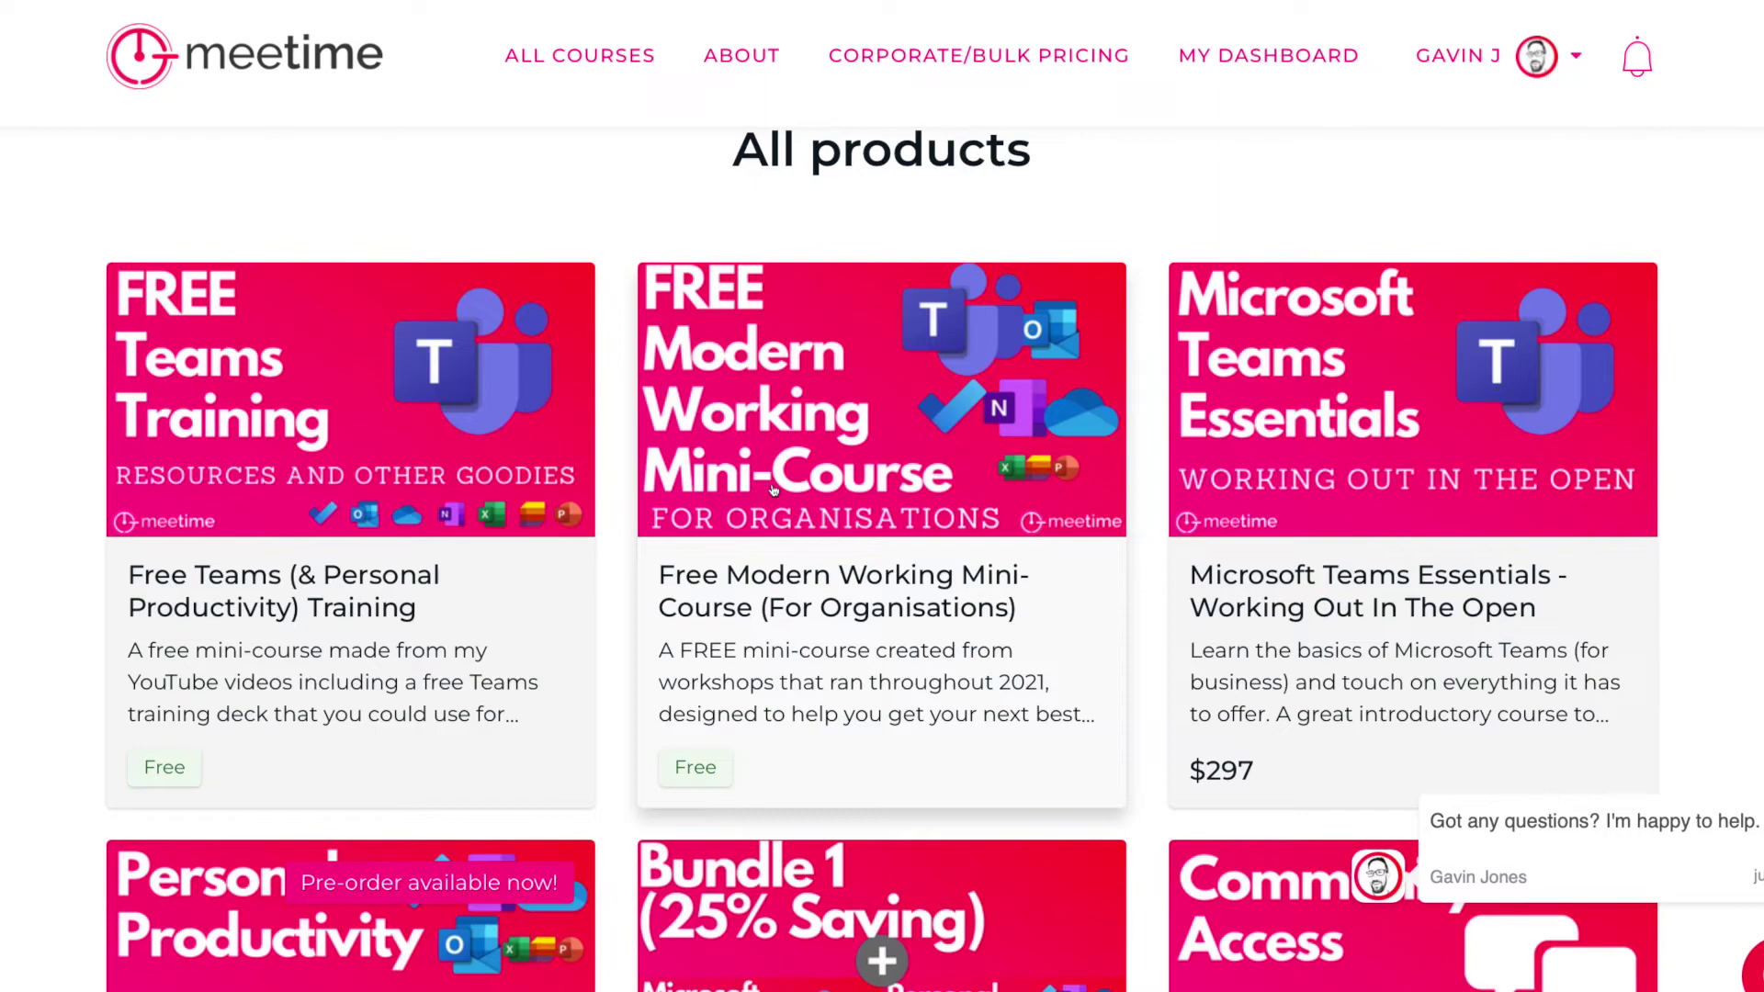
click(773, 490)
scroll(656, 597, down, 8)
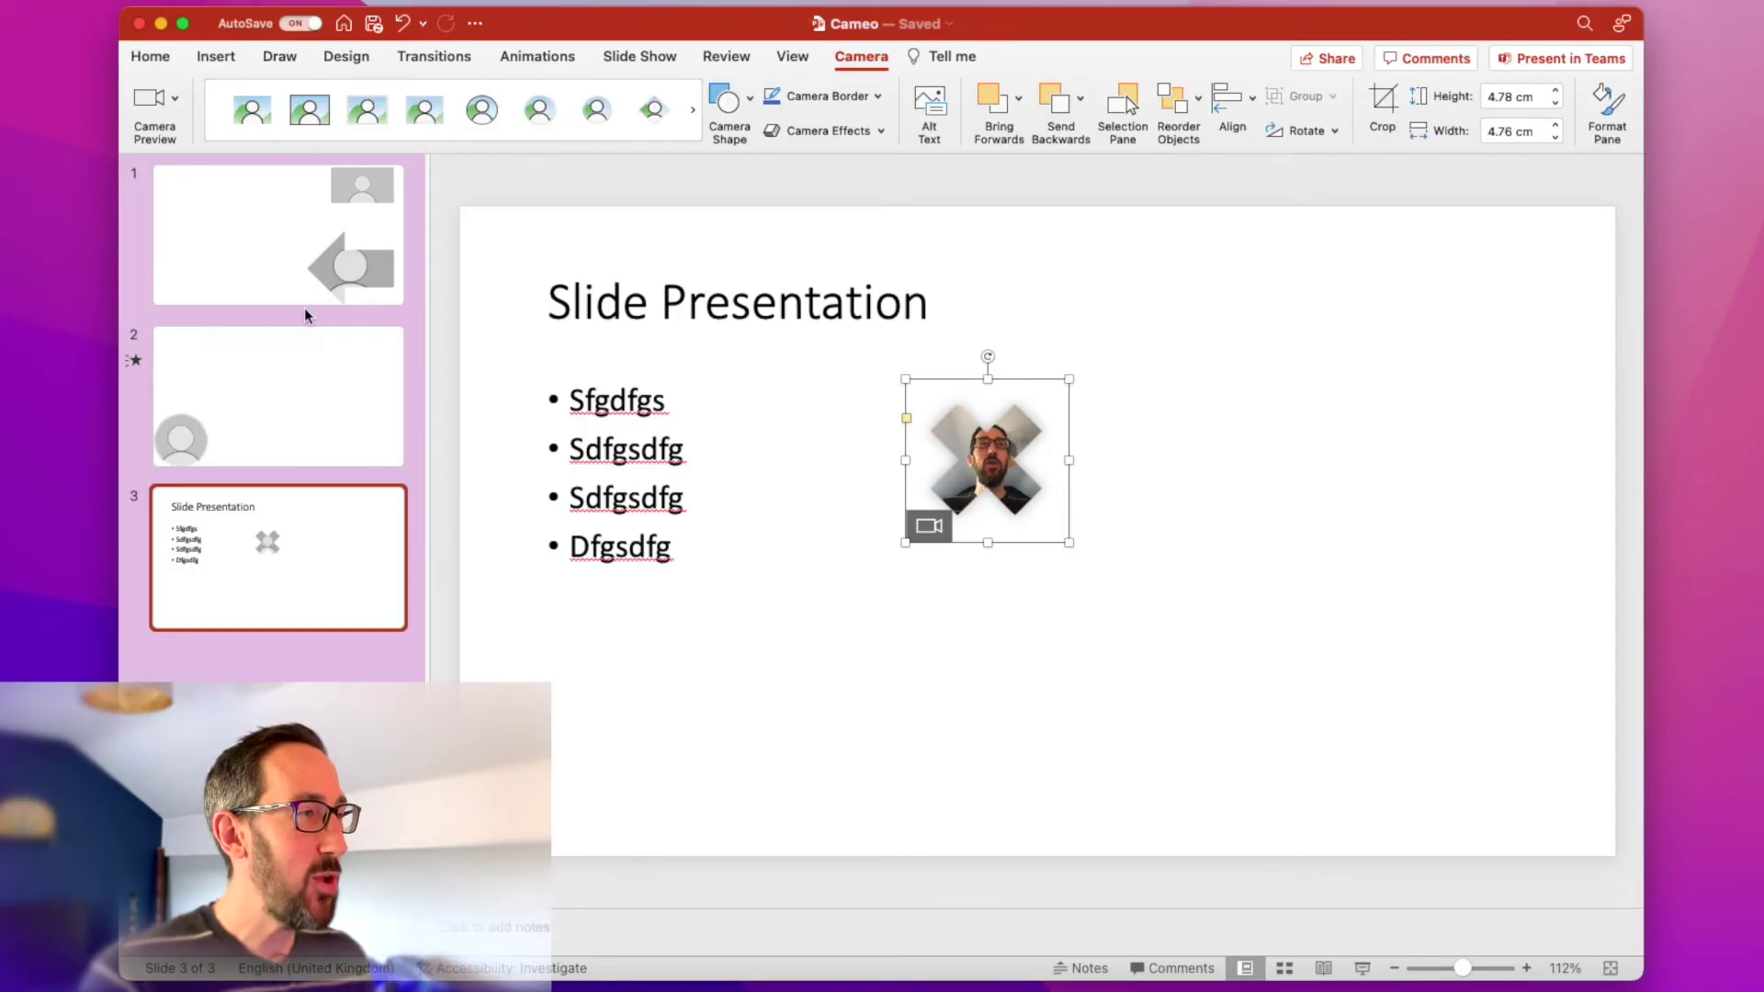
Apply the Morph transition to slide 3, then run the slide show from the start to slide 3
click(448, 59)
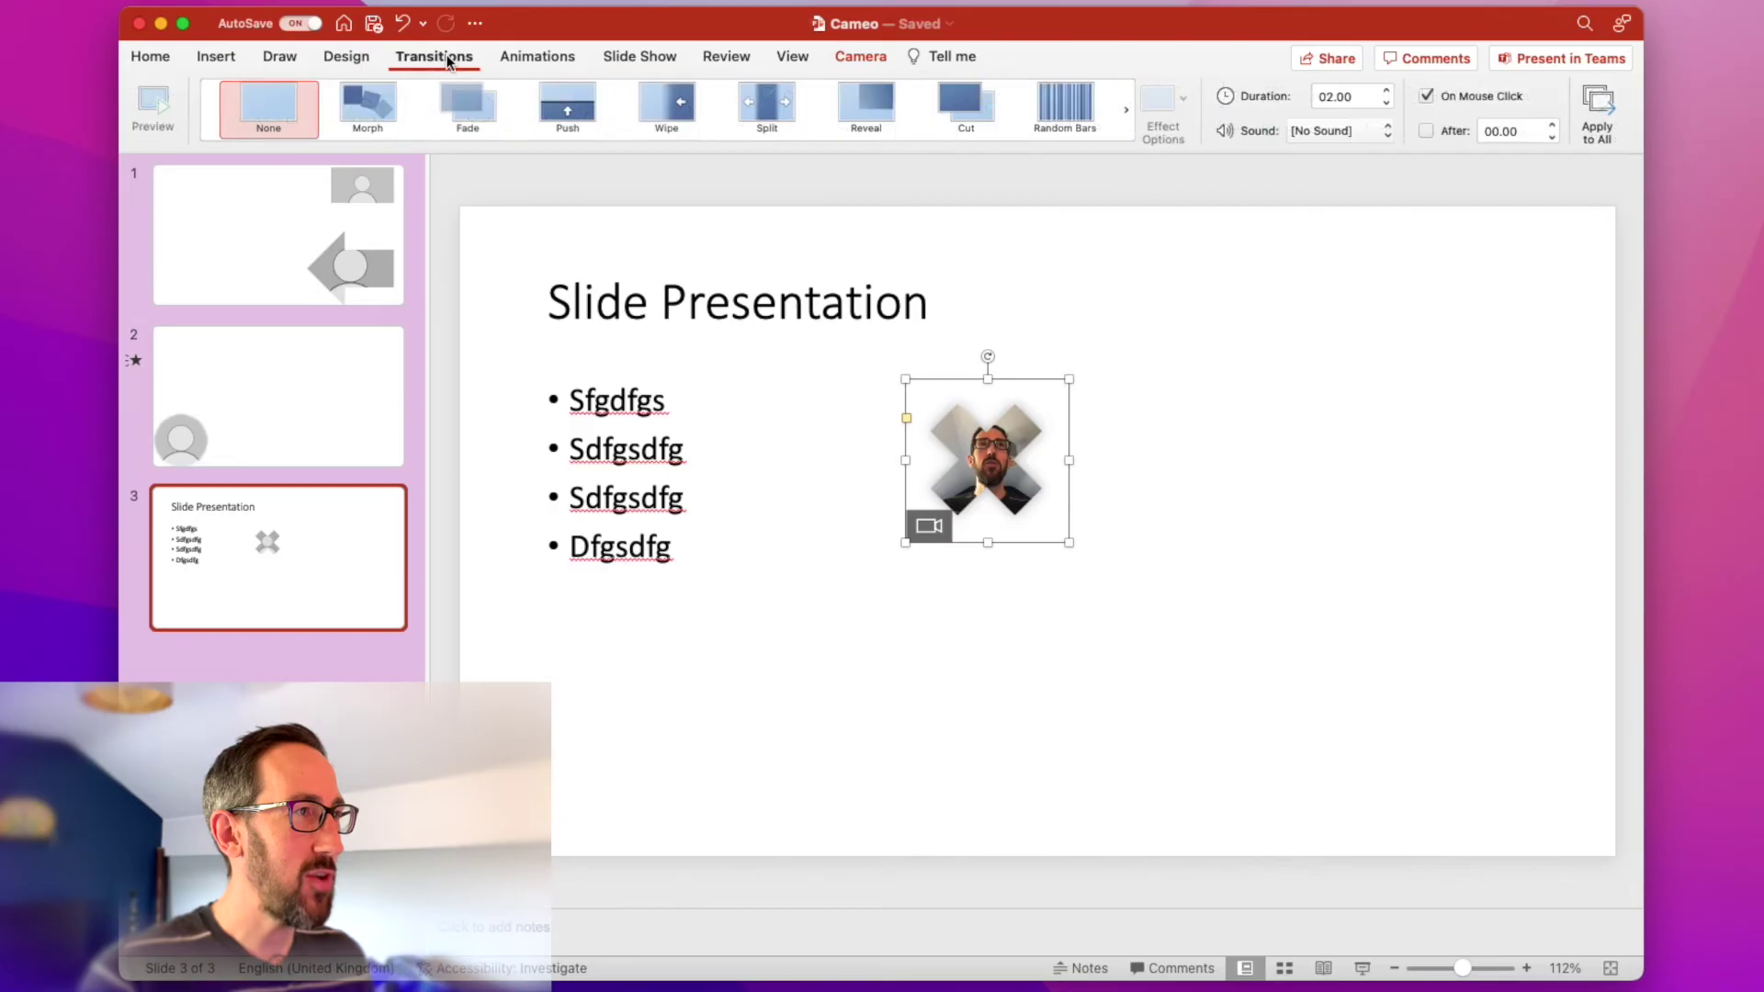
click(365, 112)
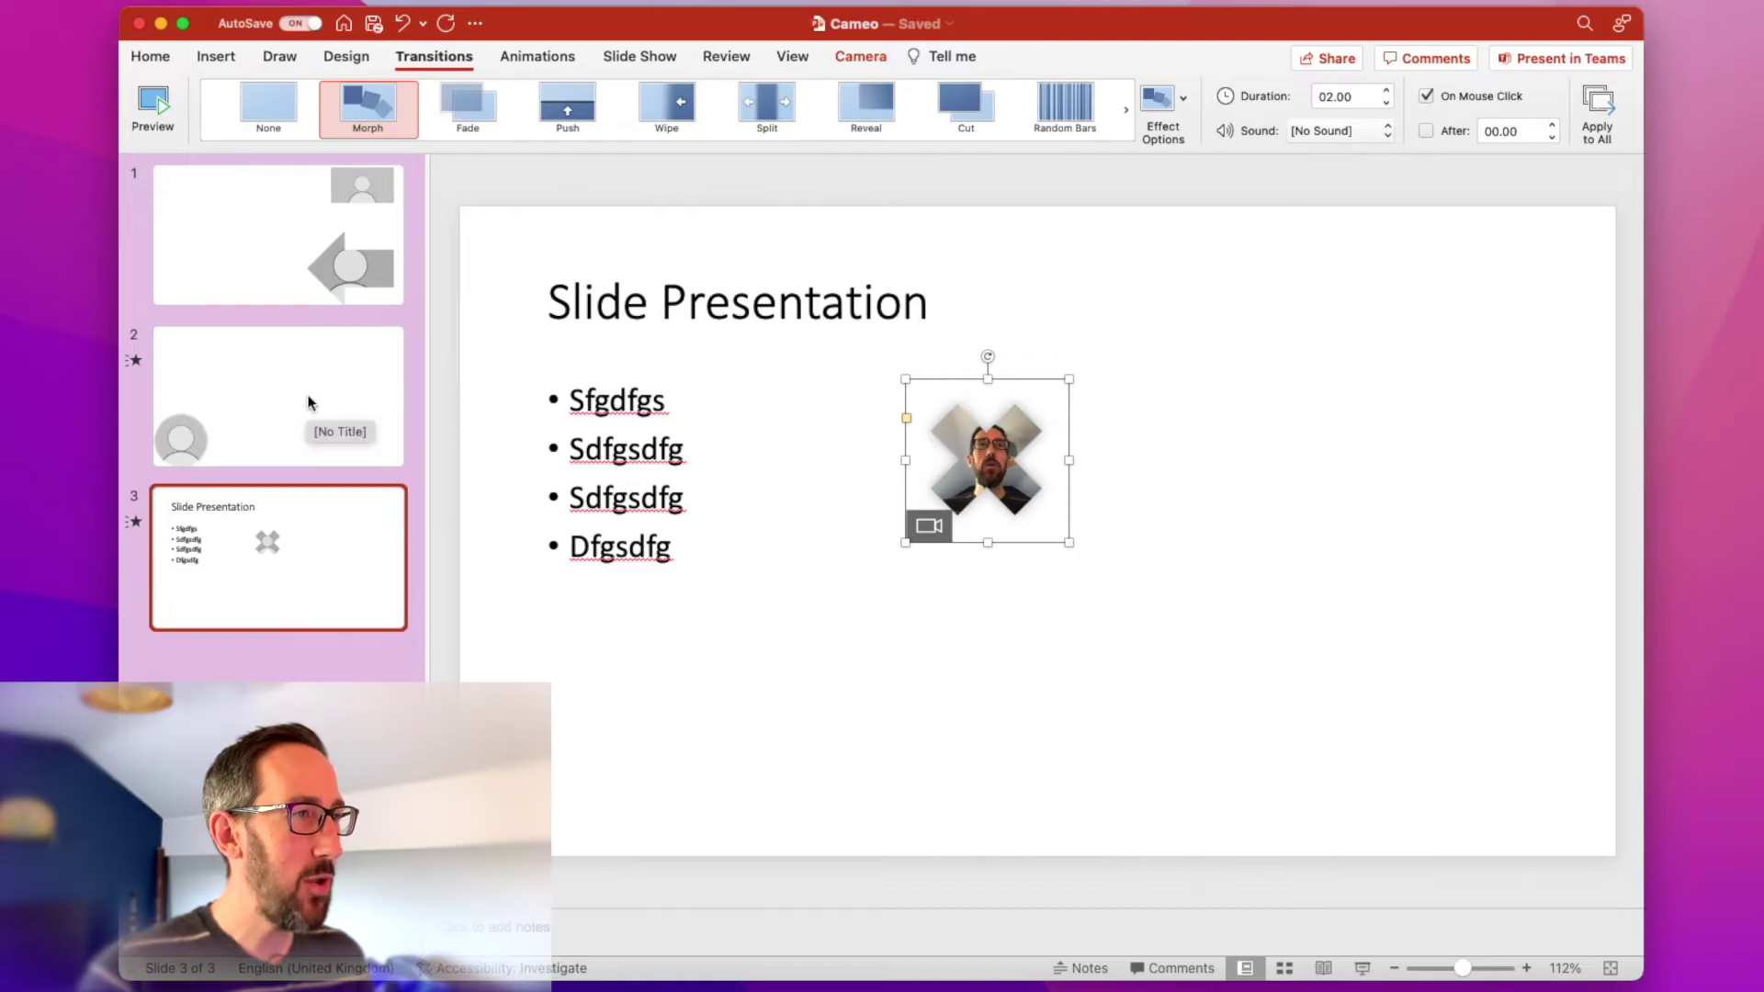
key(super+shift+Return)
click(988, 703)
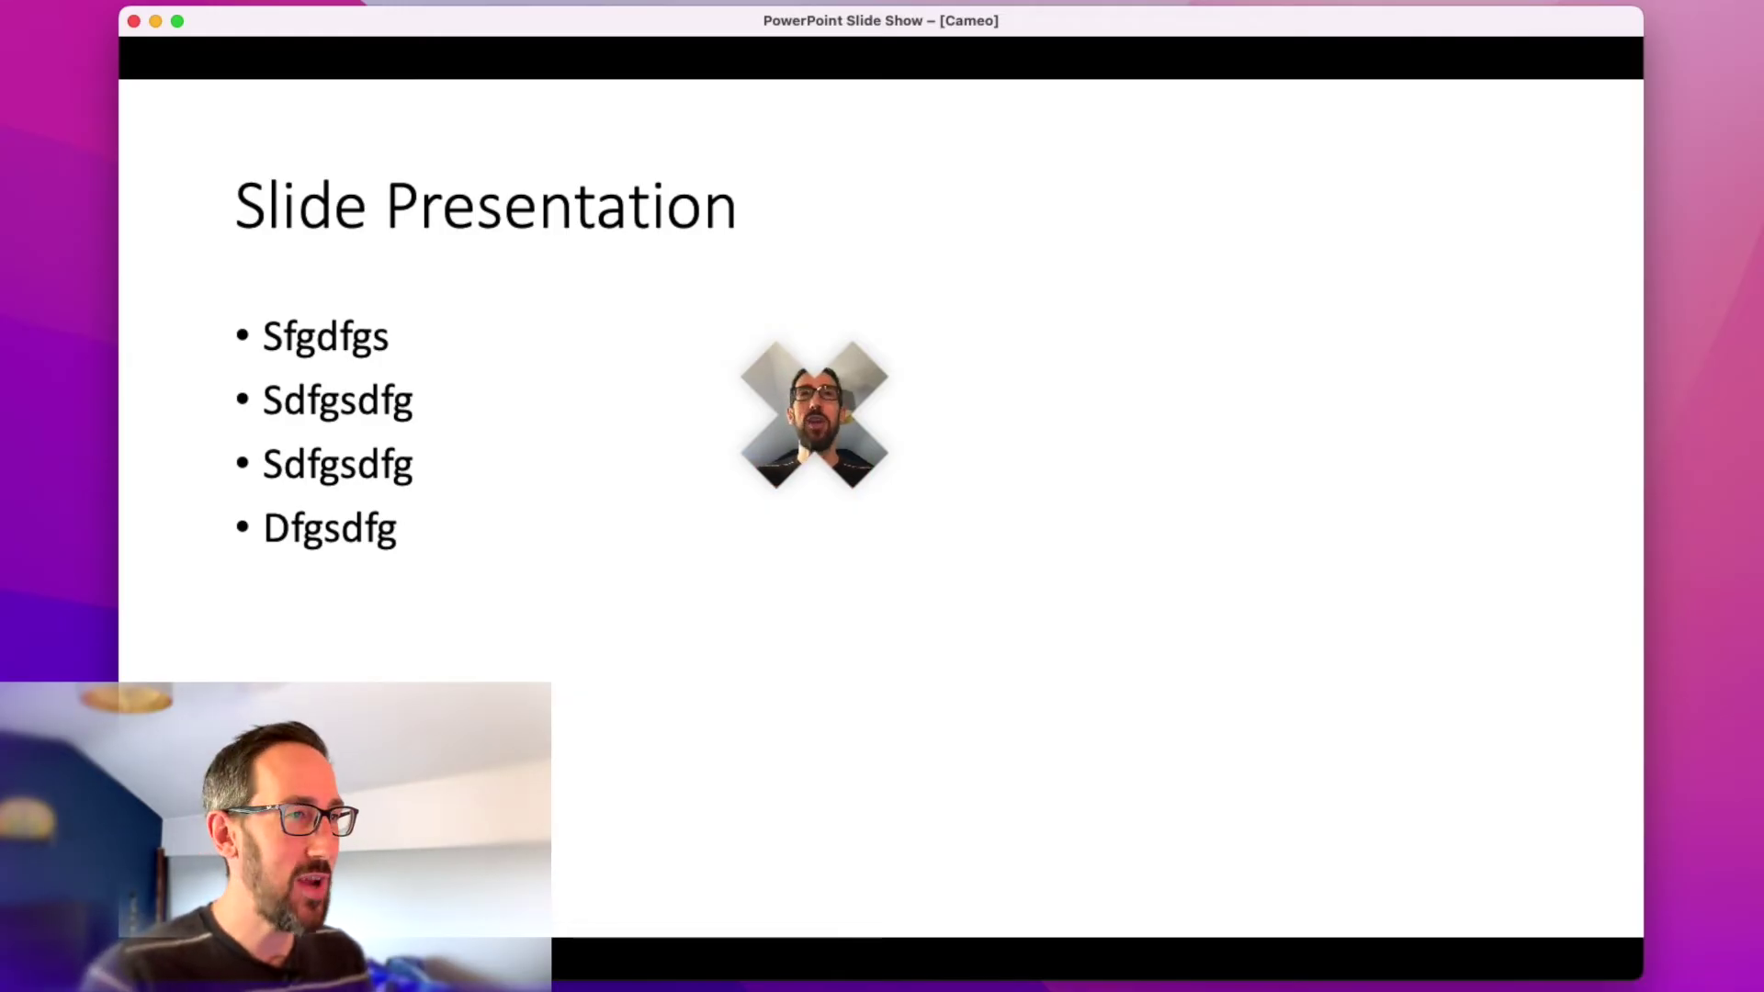
Exit the slide show with Esc
key(Escape)
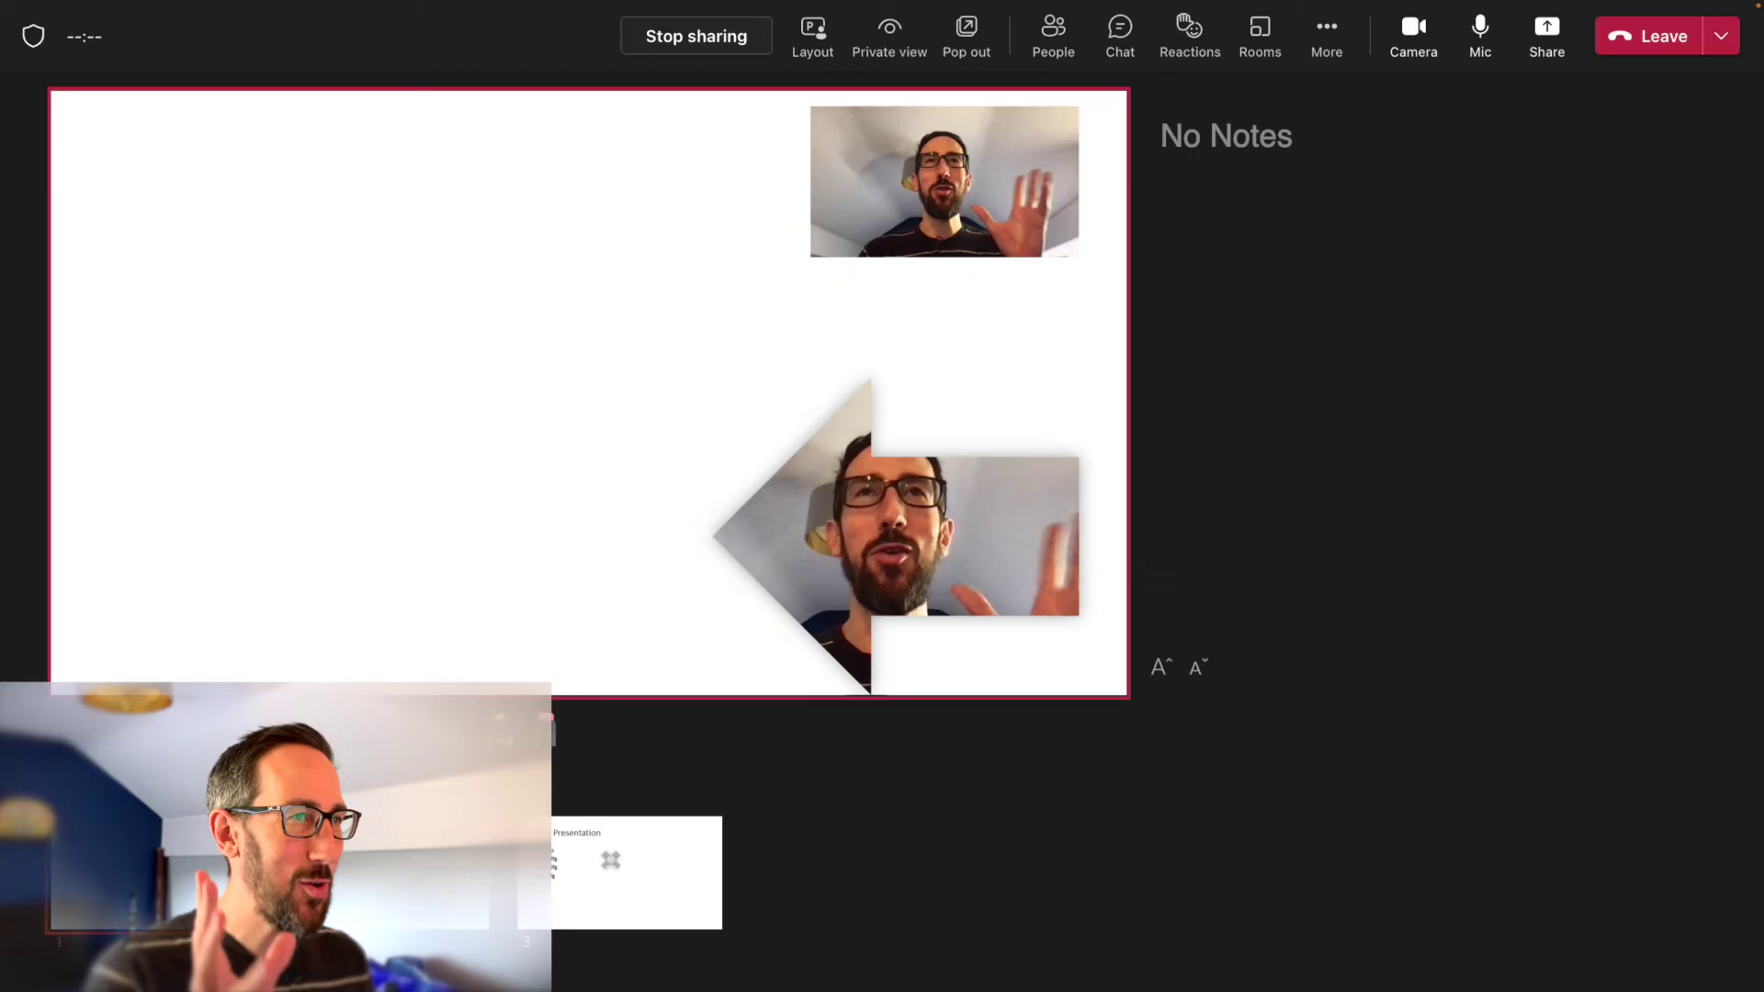
Advance the Teams-shared deck two slides to the X-shaped cameo slide, then return to the meeting window
key(Right)
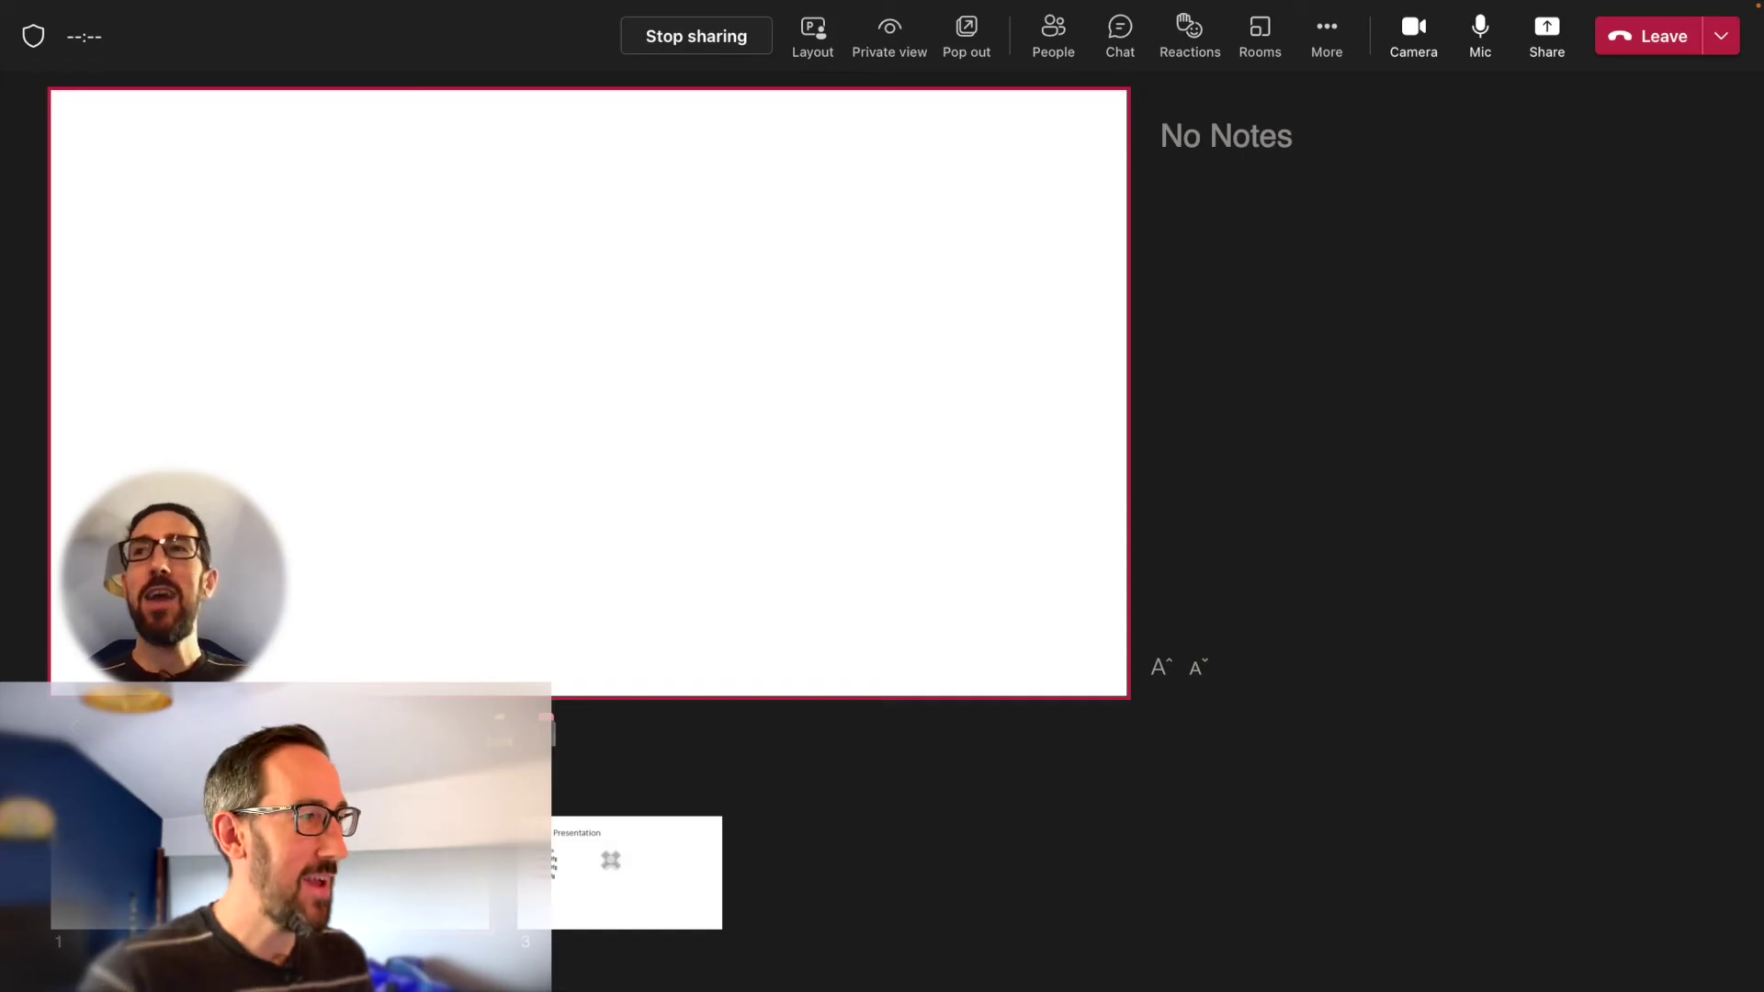
key(Right)
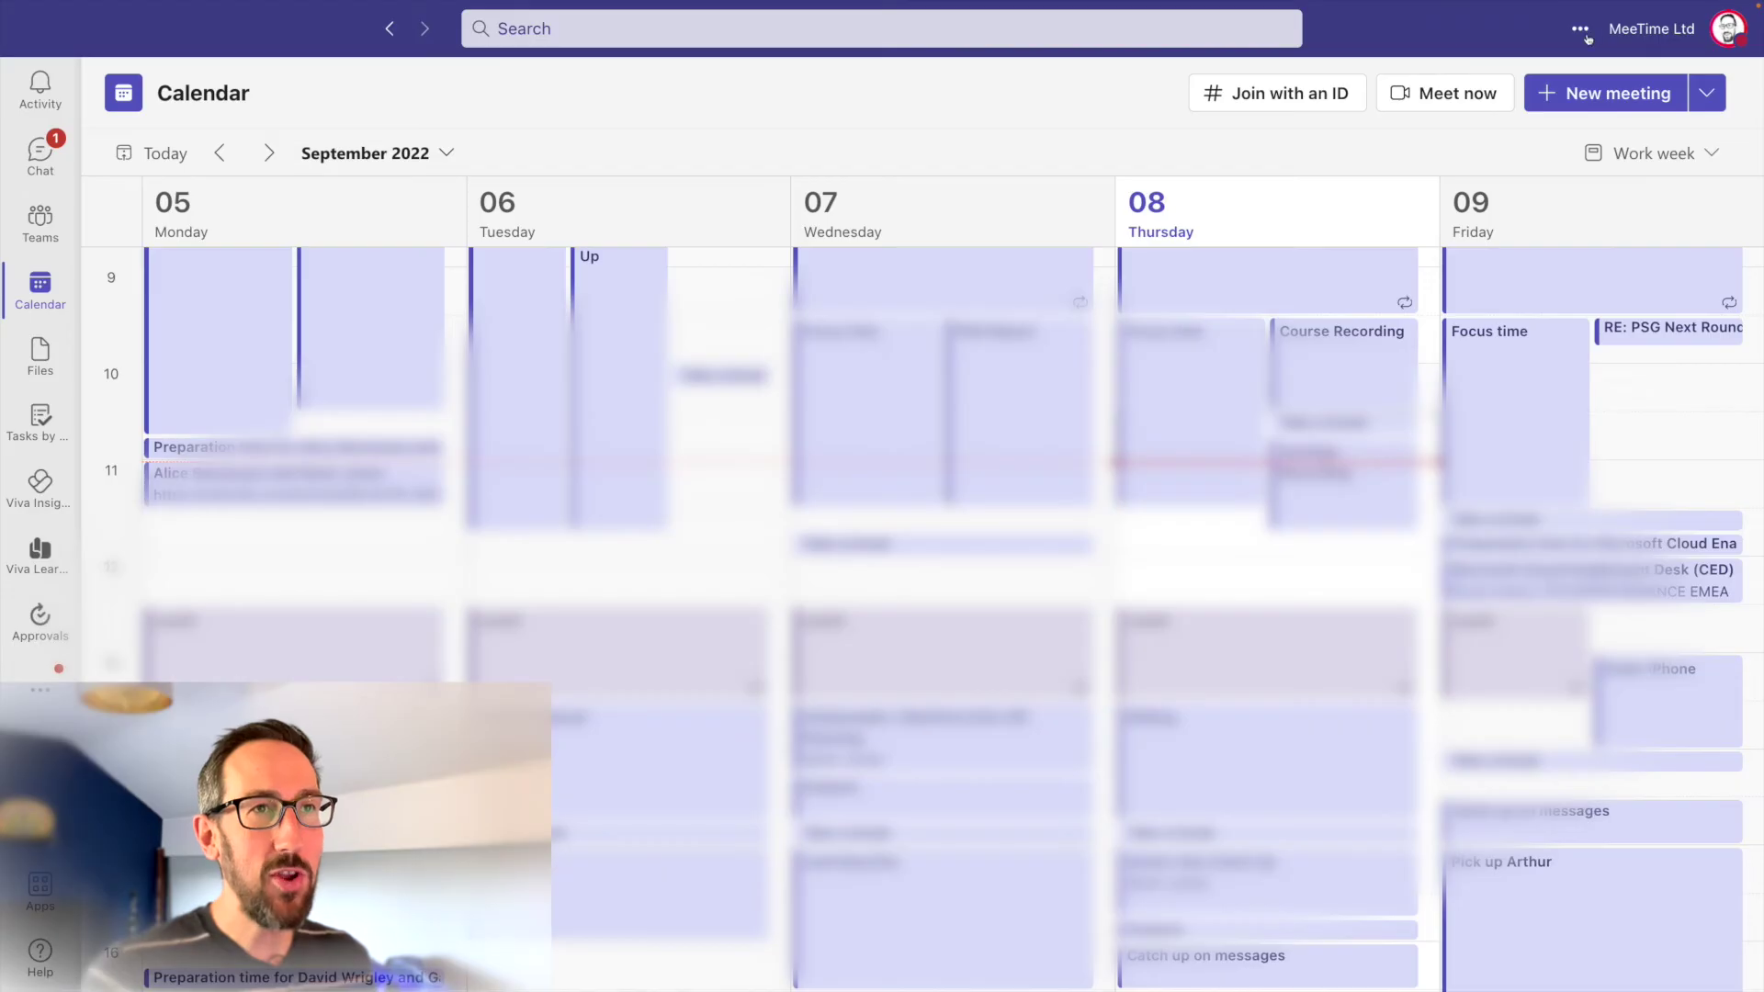
click(1581, 30)
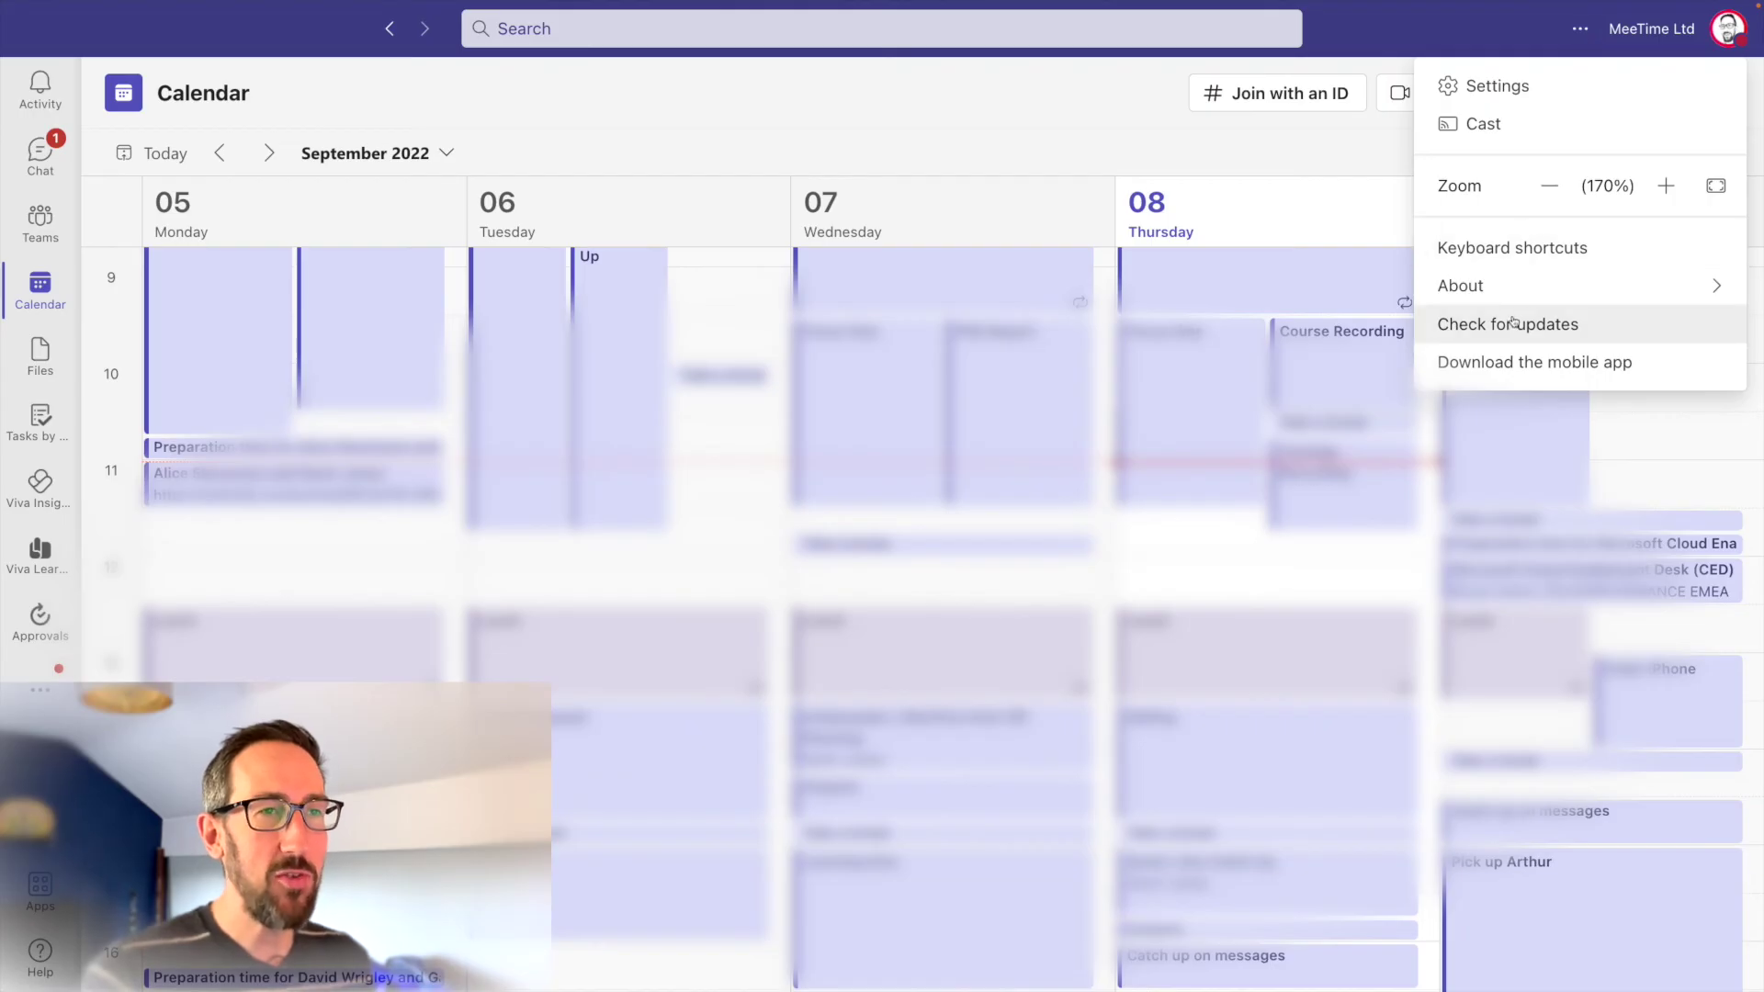
key(Escape)
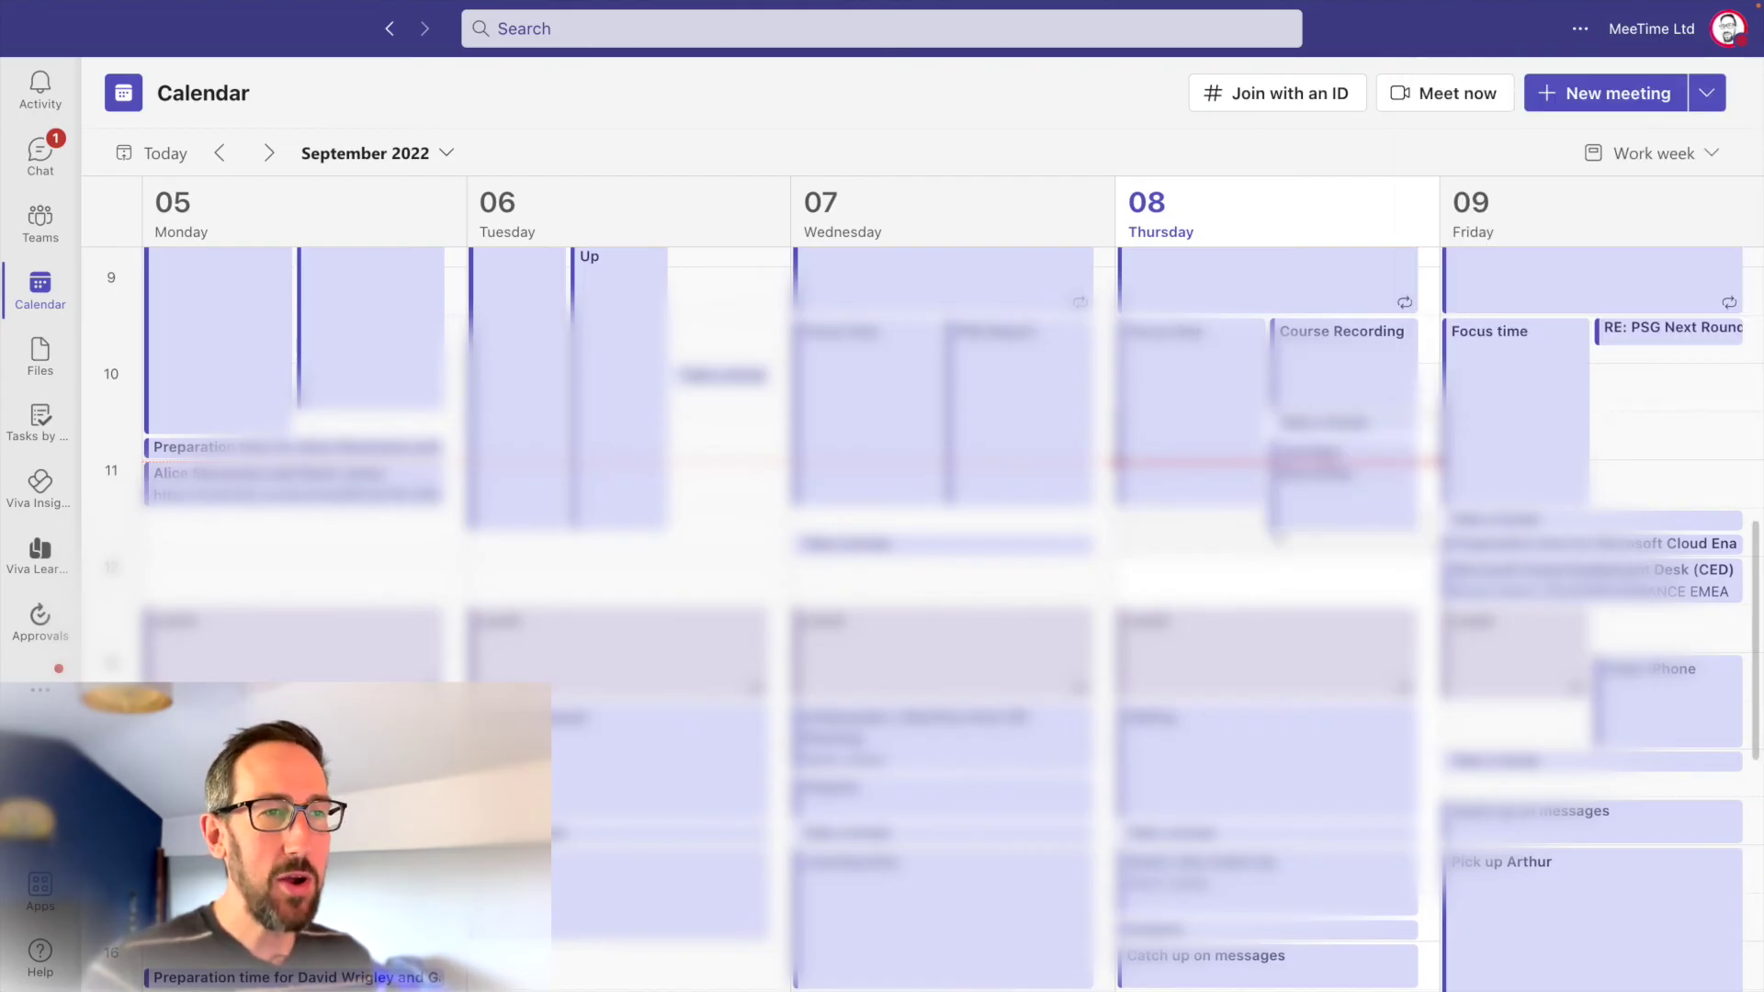
key(ctrl+Right)
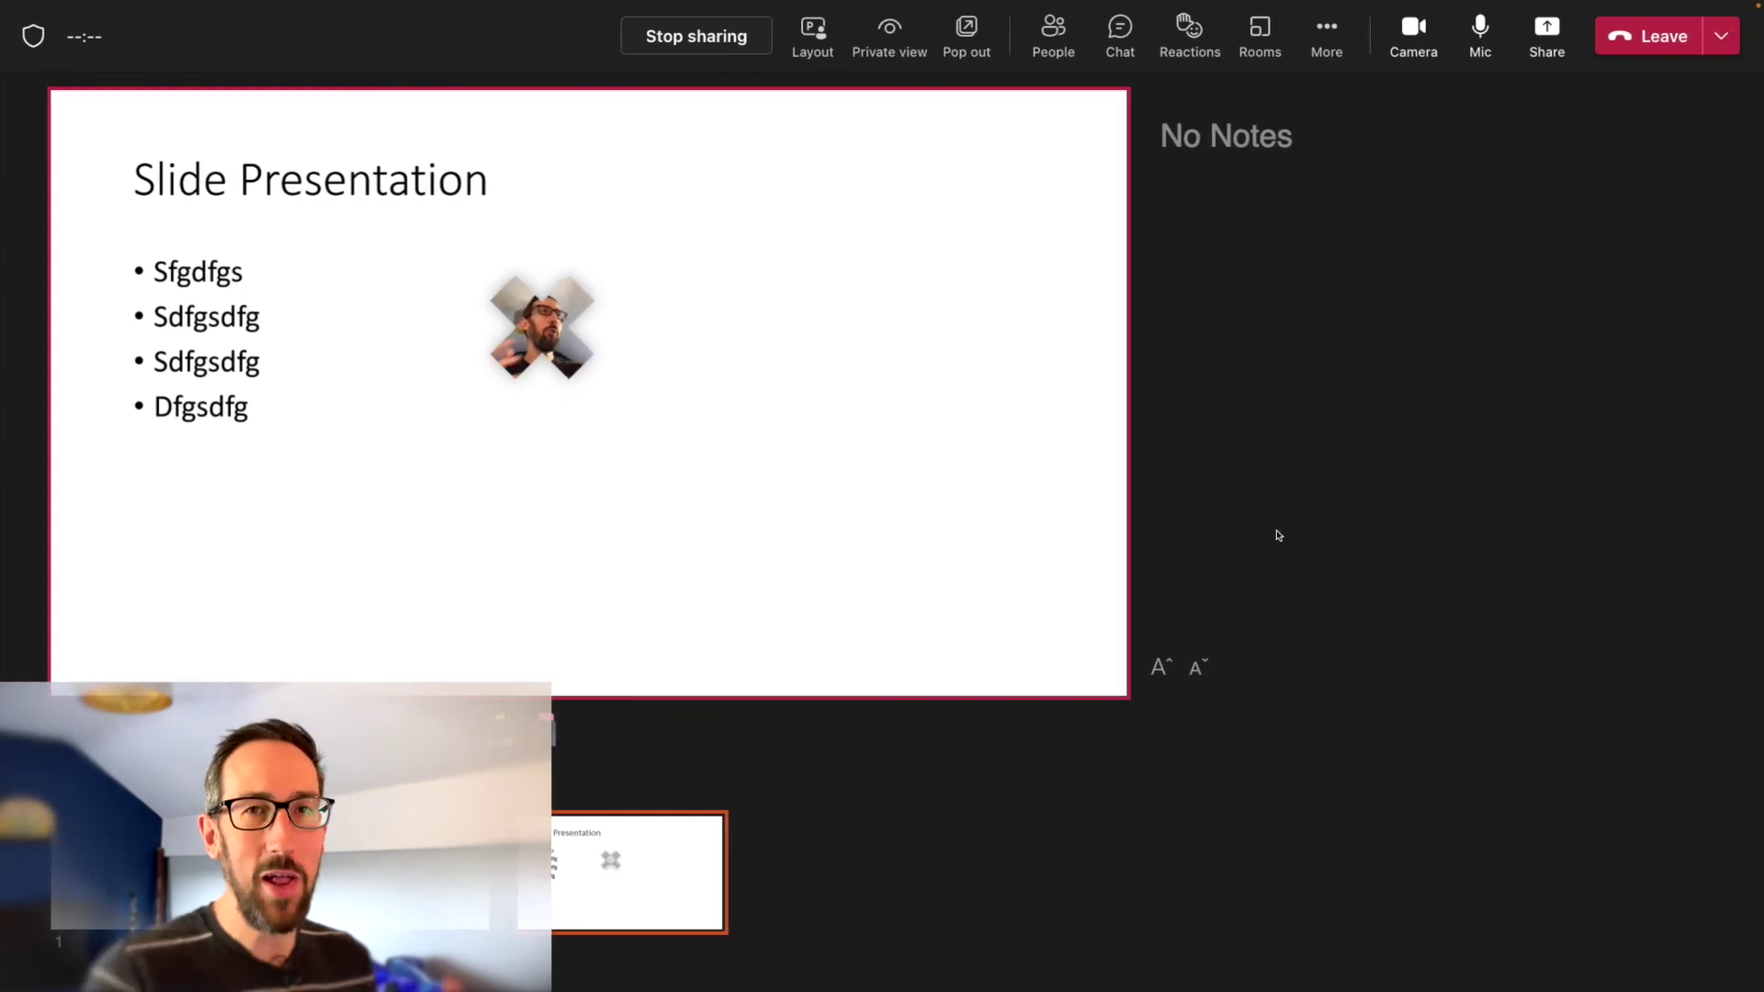